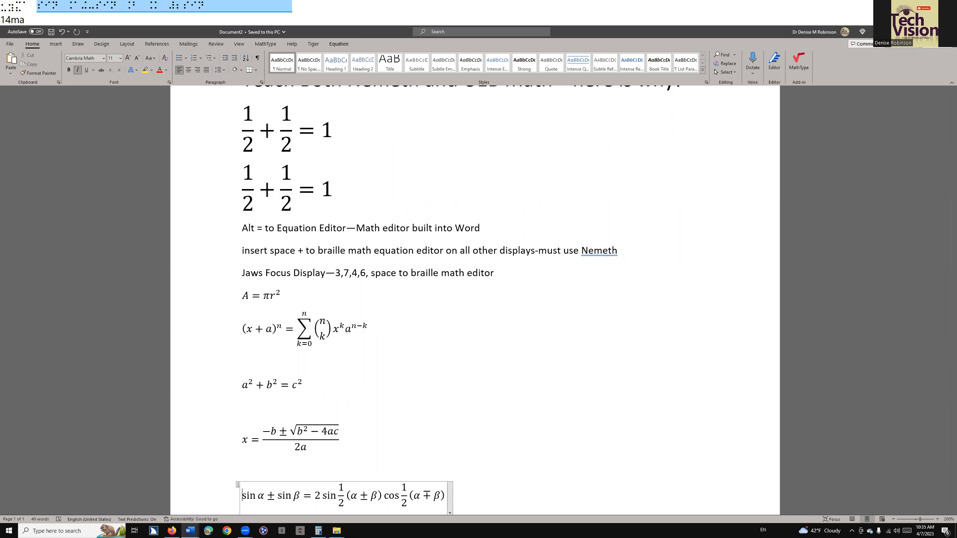
- Switch to the Homework 9 document and read line by line in braille from its heading to the x − y = 6 equation
key(alt+Tab)
key(alt+Tab)
key(alt+Tab)
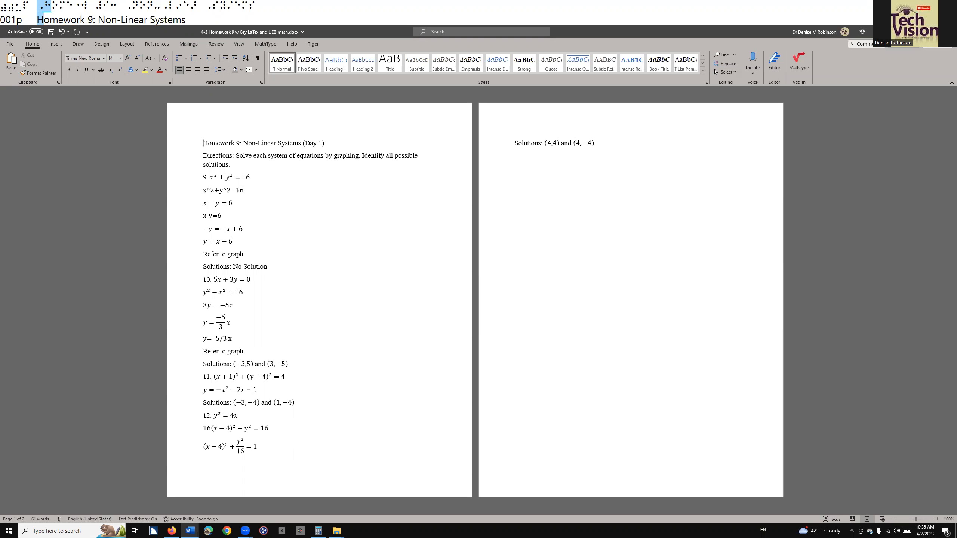
key(Down)
key(Down)
key(Down)
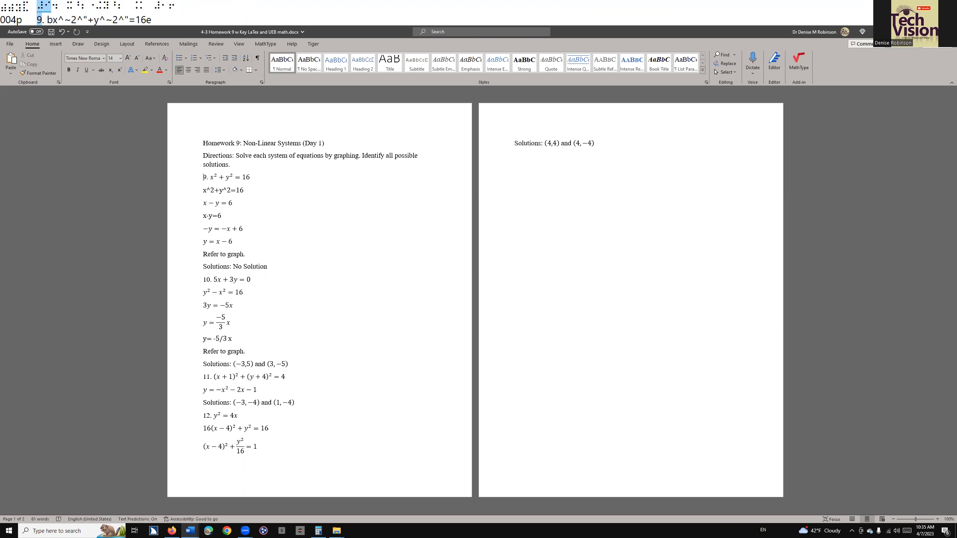
key(Down)
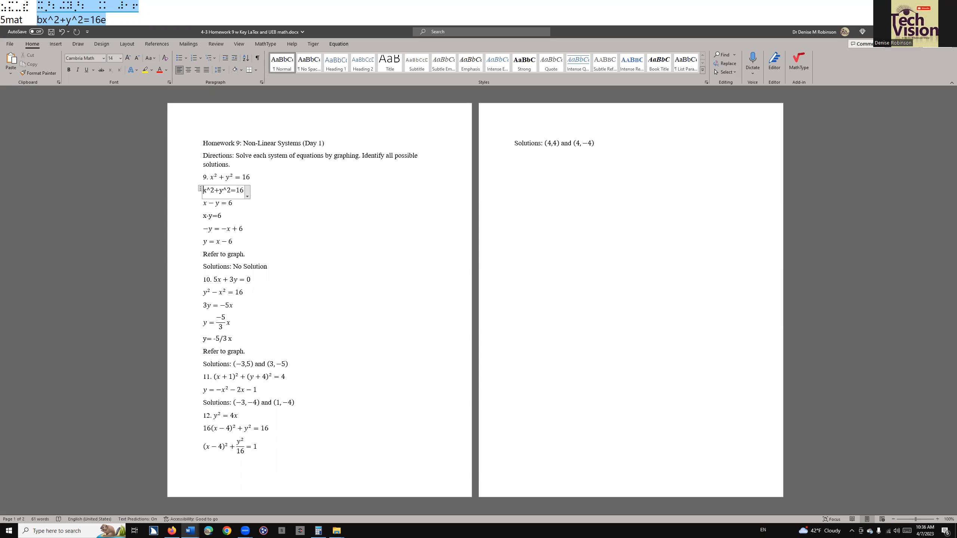
key(Down)
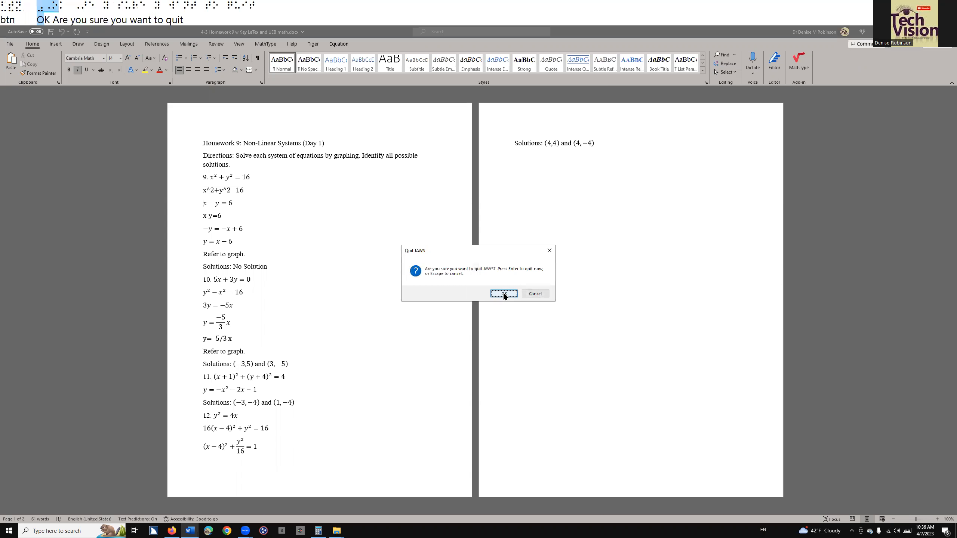
- Quit JAWS, start the NVDA screen reader in its place and return to the Homework 9 document
click(503, 296)
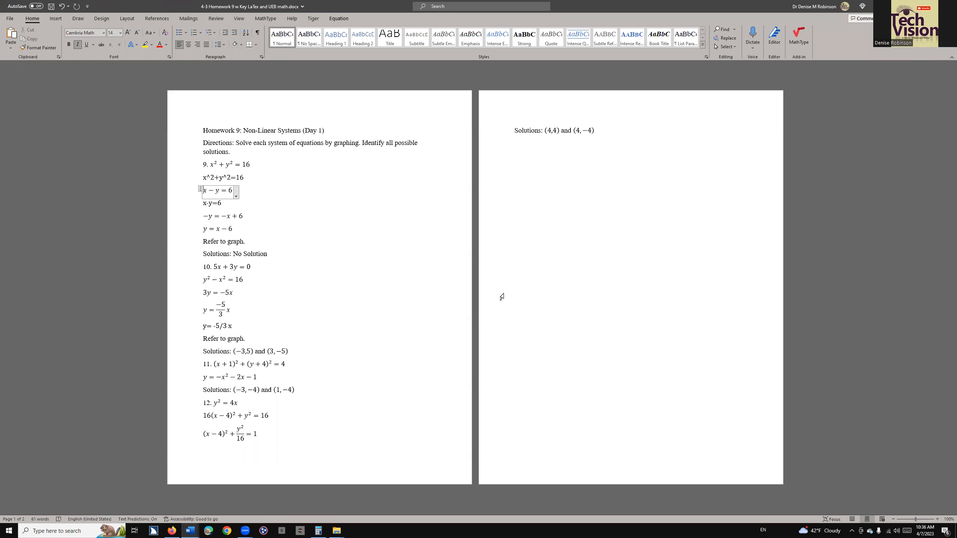
key(super)
text(nvda)
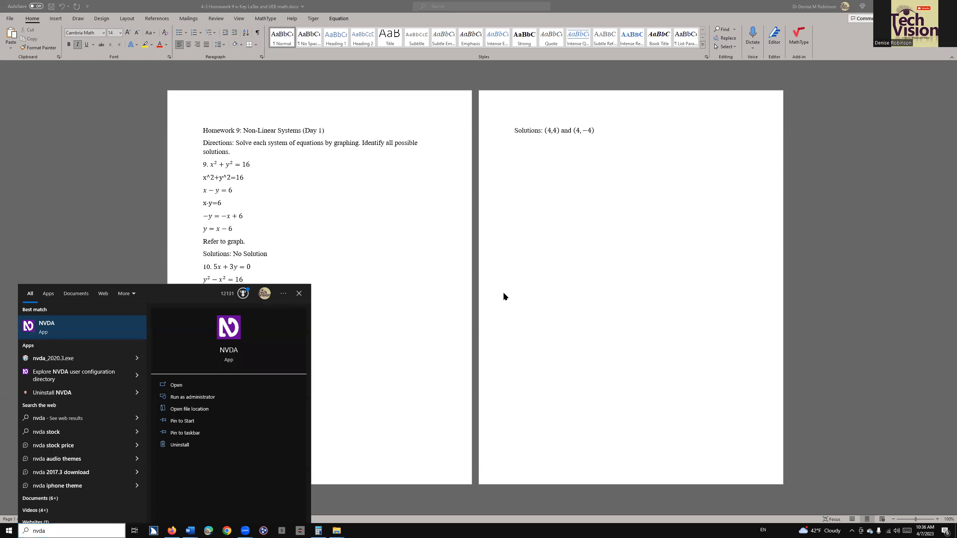
key(Return)
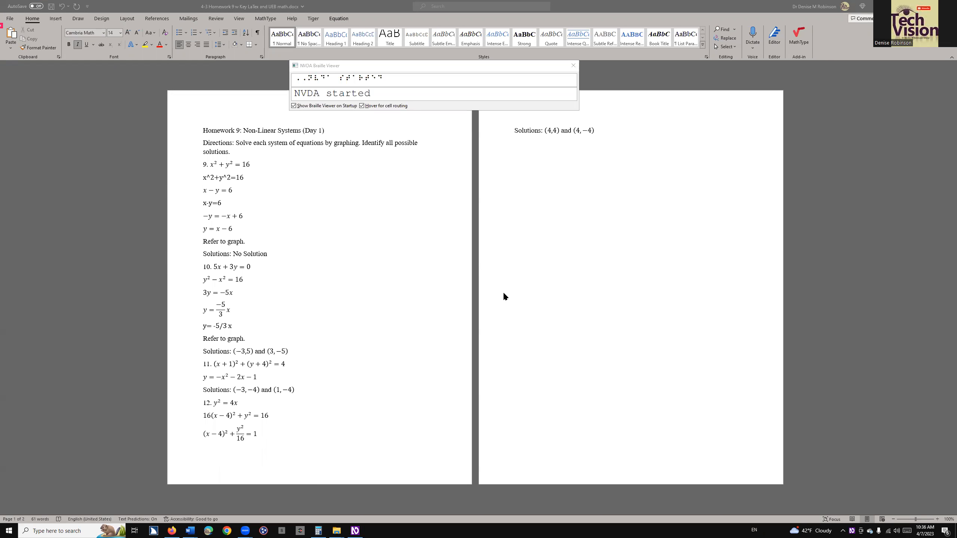
key(alt+Tab)
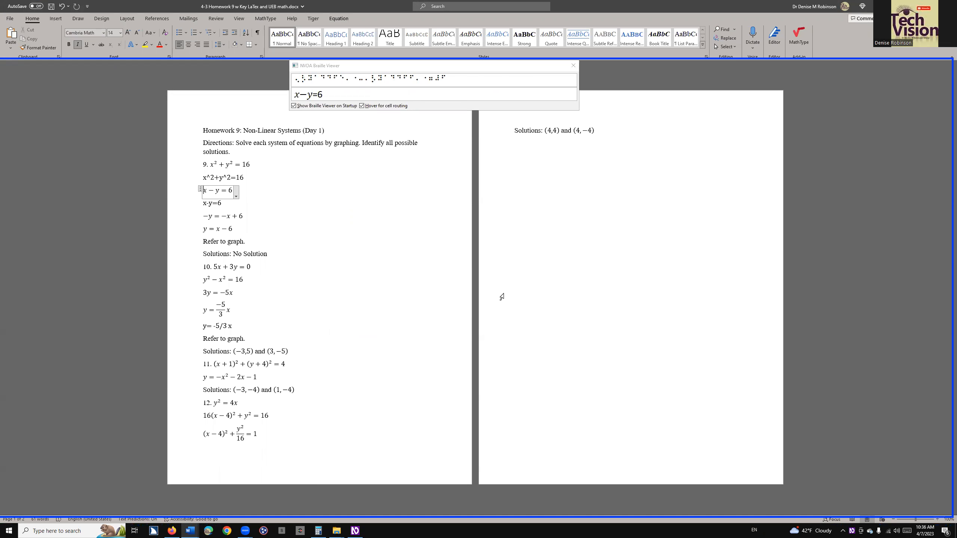
- Compare the braille output of the x^2+y^2=16 line with that of problem 9 above it
key(Up)
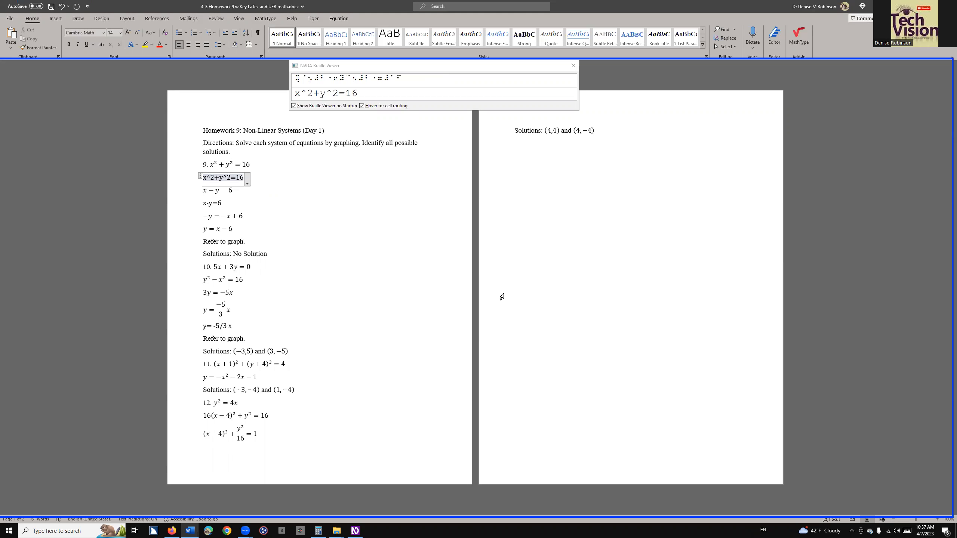
key(Up)
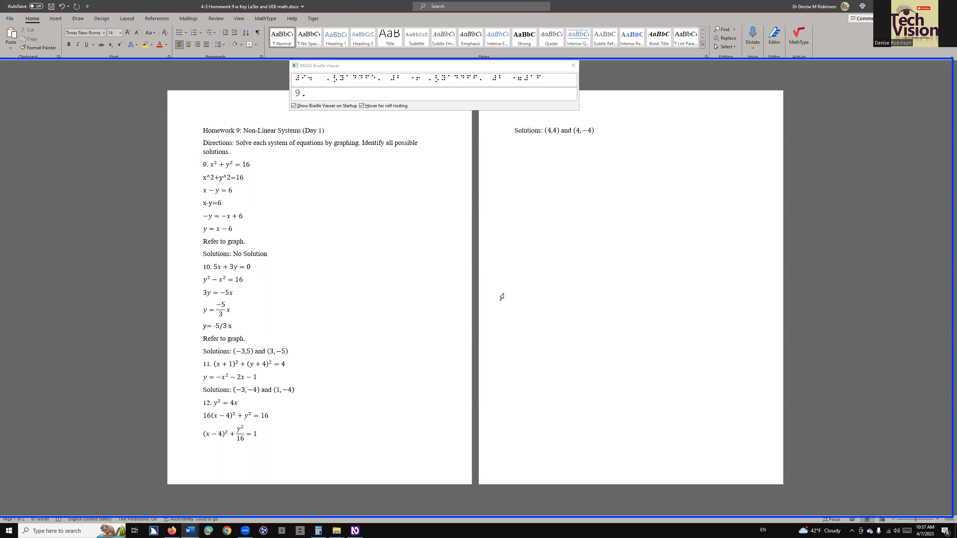
key(Down)
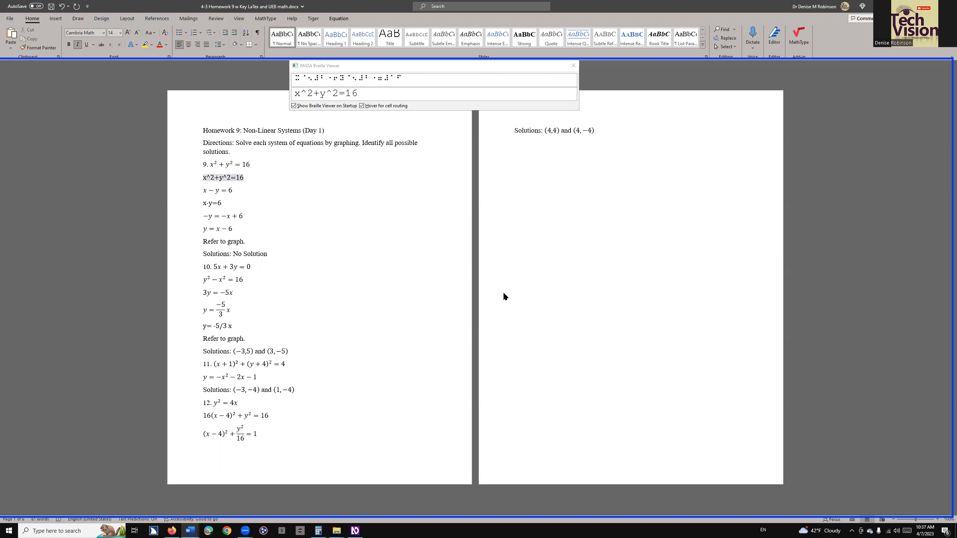
- Insert a new equation in Text format on its own line below x^2+y^2=16, containing x^2+y^2=16
key(Return)
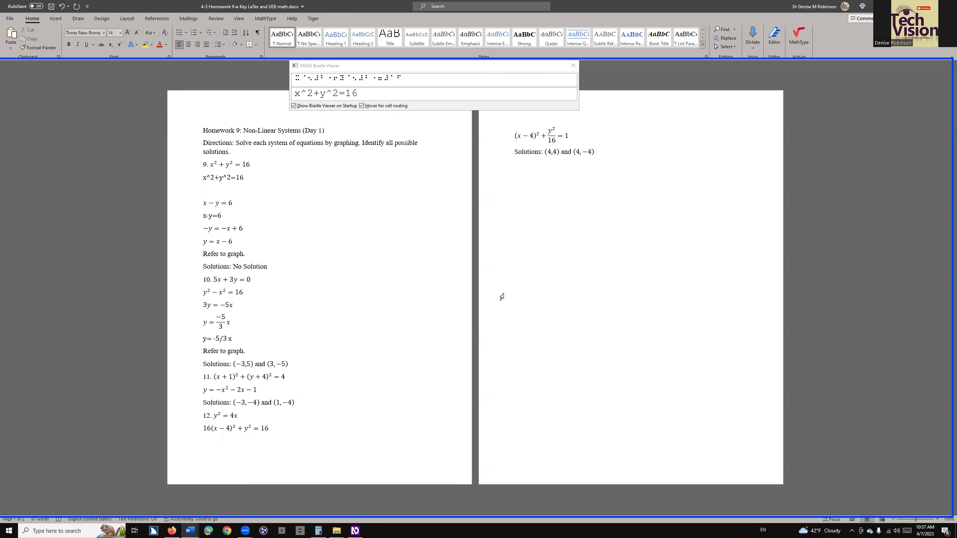
key(alt+equal)
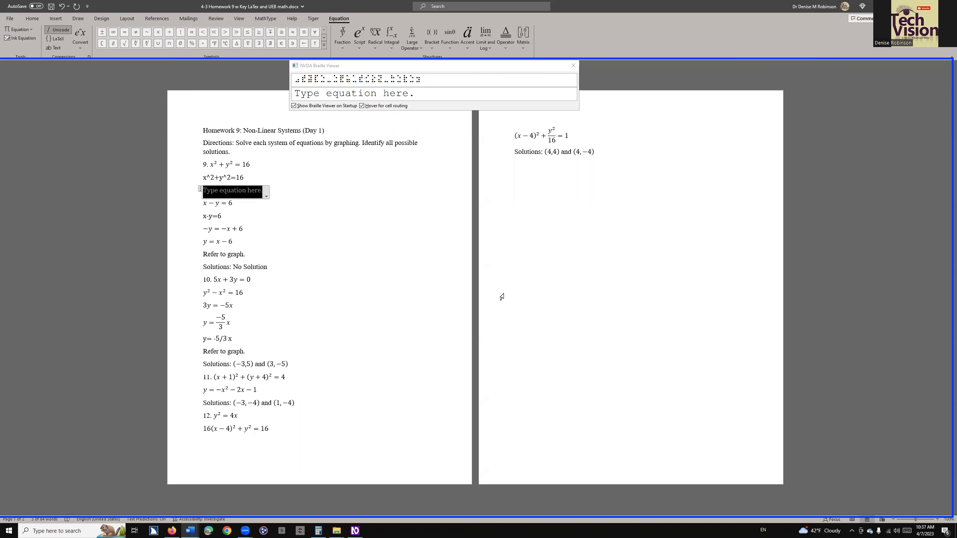
key(alt)
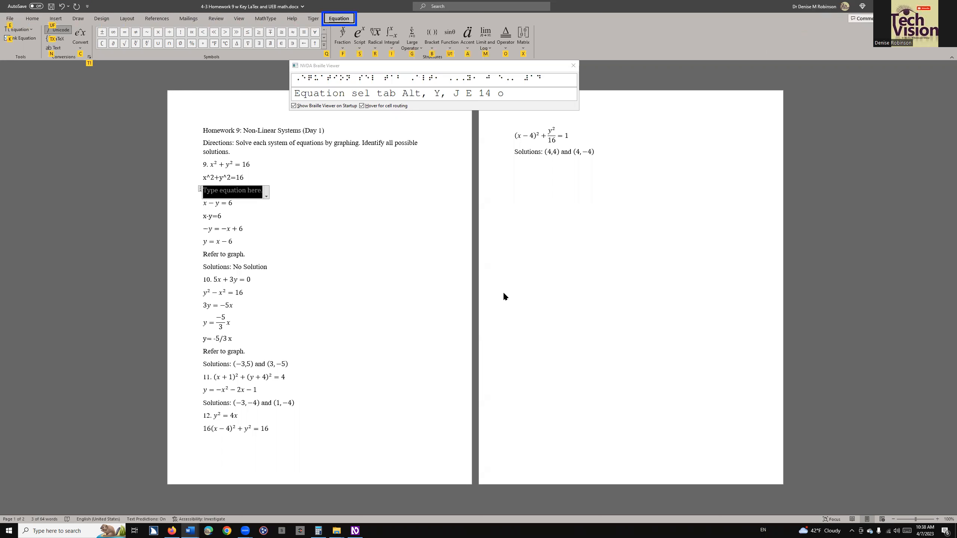
key(Escape)
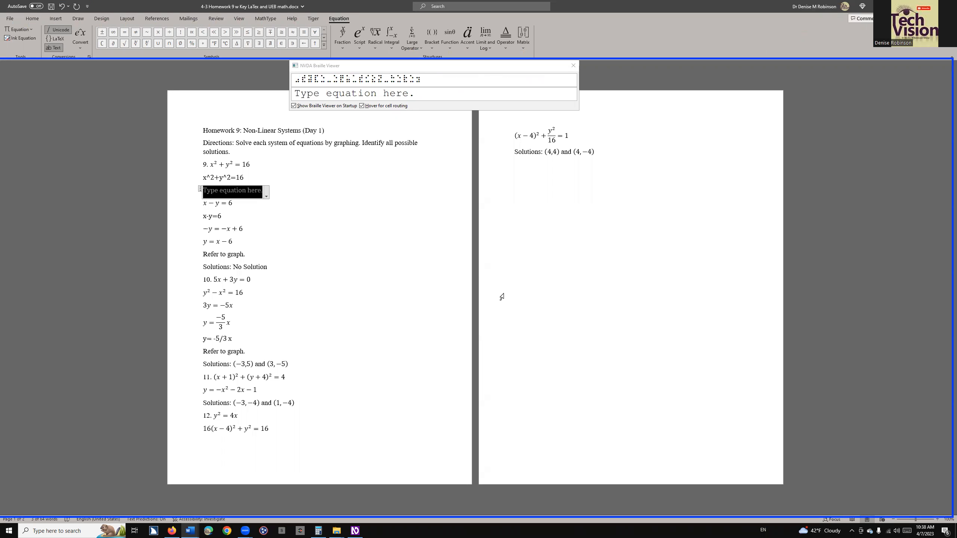
text(x)
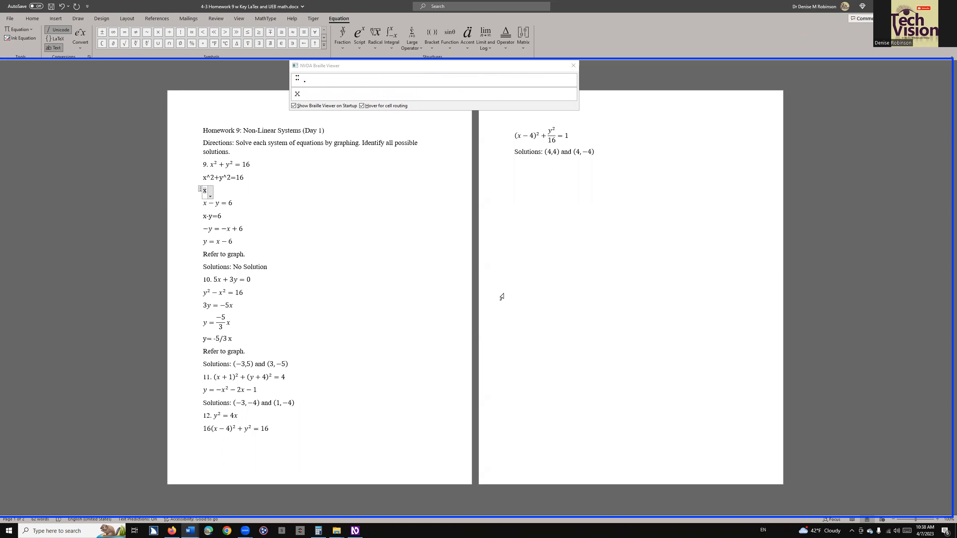
text(^2)
text(+y^2=16)
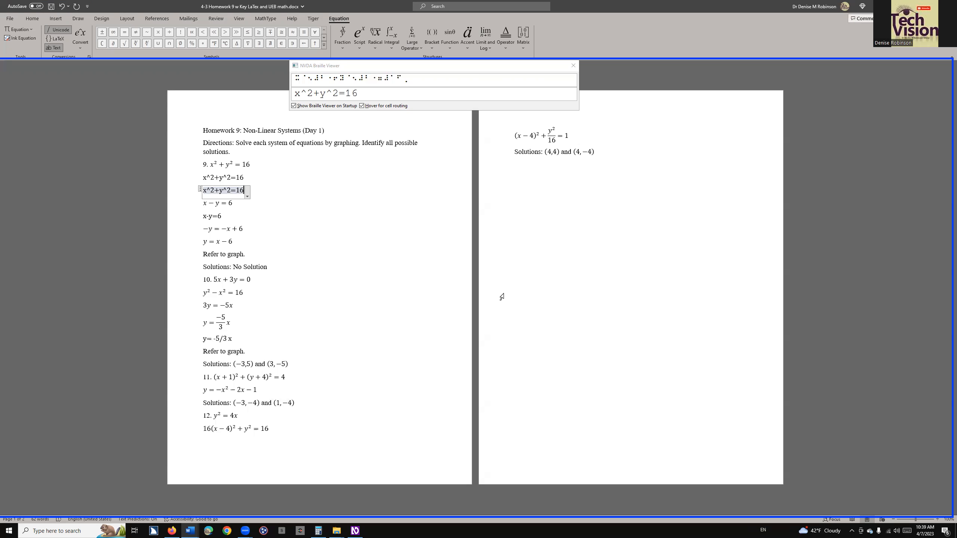
- Switch to the UEB Math document and append "1. 1+2=3" as plain text to the end of the first problem's line
key(alt+Tab)
key(alt+Tab)
key(alt+Tab)
key(alt+Tab)
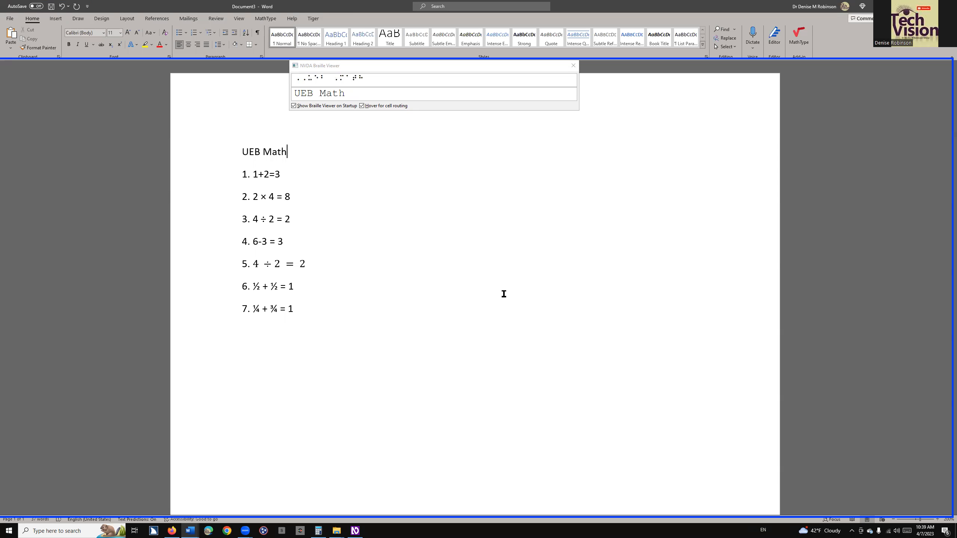
key(Down)
text(1. 1+2=3)
- Insert the equation 1 + 2 = 3 at the end of the first problem's line and return to the line's start
key(alt+equal)
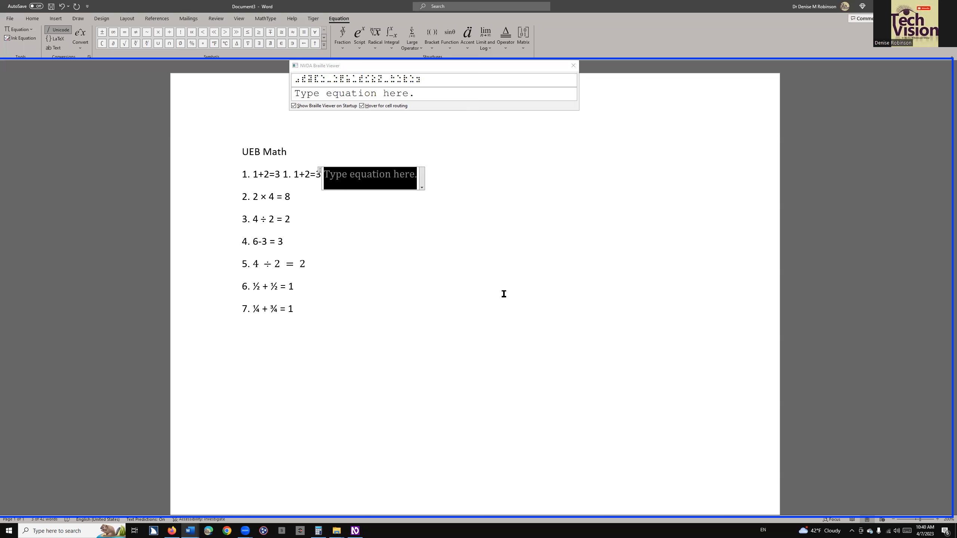
key(alt)
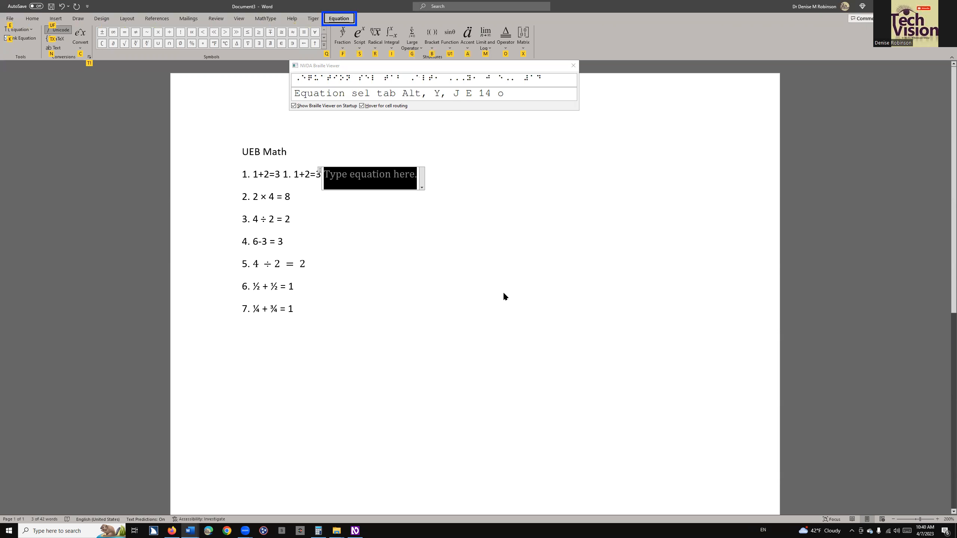
key(Escape)
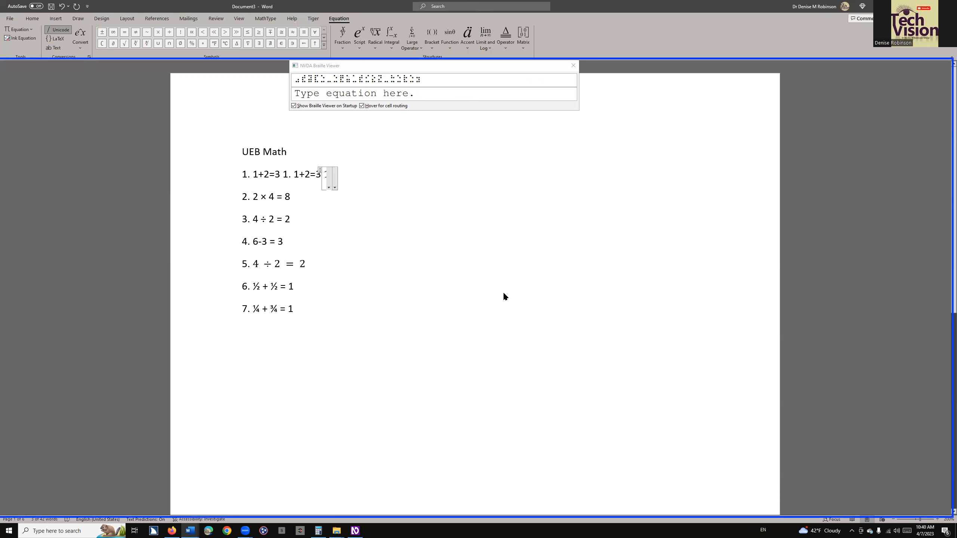
text(1 + 2 )
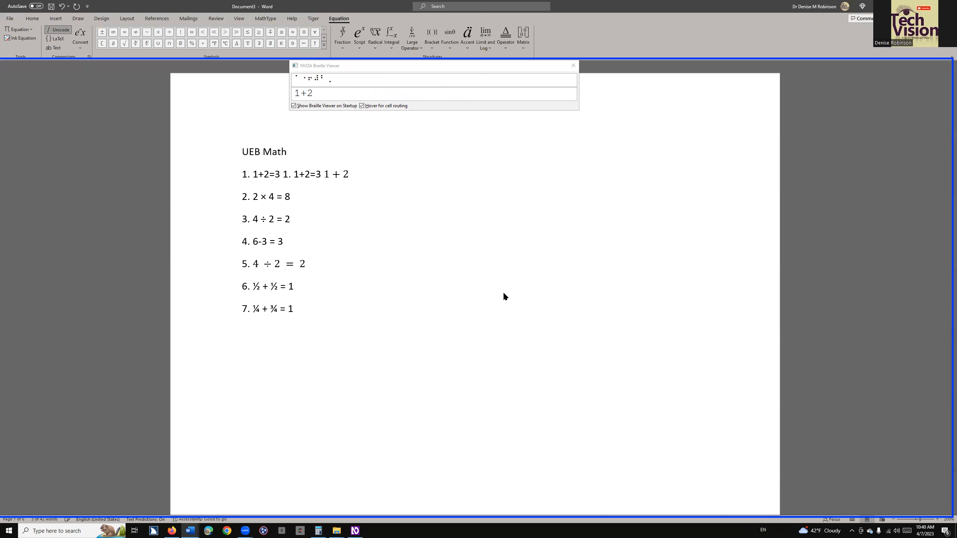
text(+ 3)
key(BackSpace)
key(BackSpace)
text(=3)
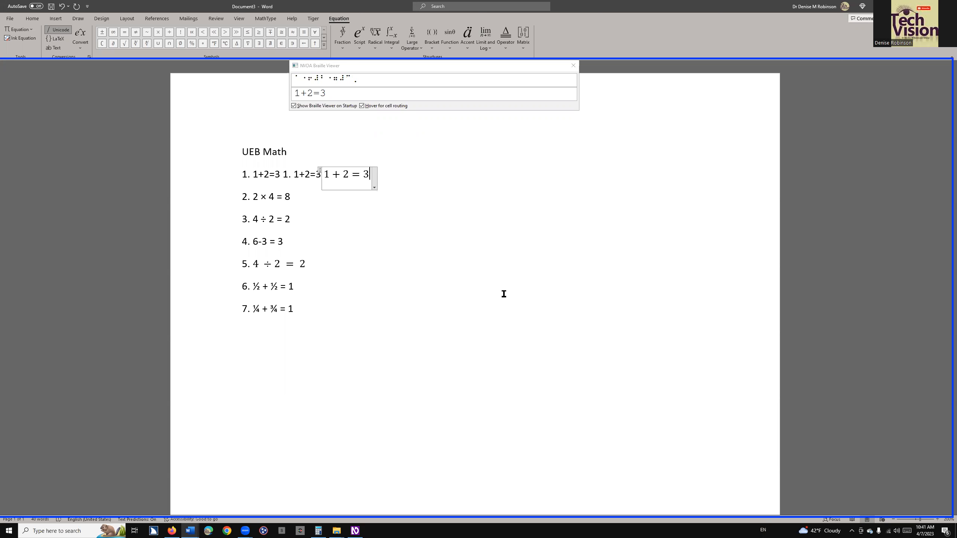
key(Home)
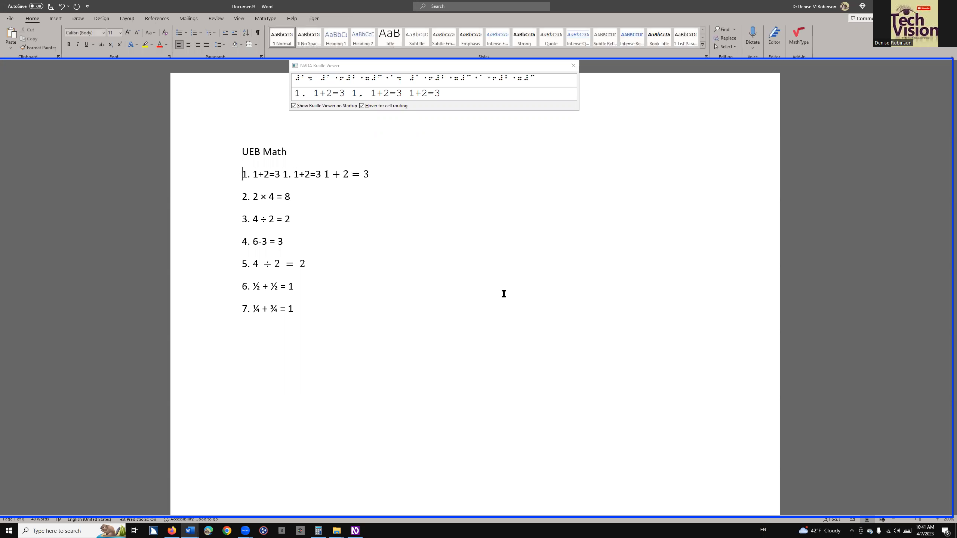
- Append 2 × 4 =8 as plain text to the end of the second problem's line, producing the multiplication sign with \times
key(Down)
key(ctrl+Right)
key(End)
text(\)
text(times )
text(4)
text( =8)
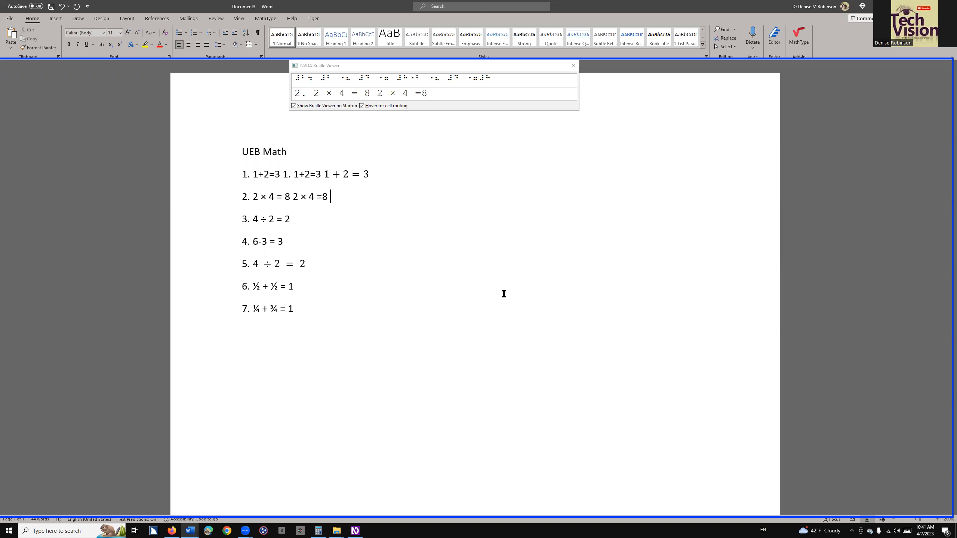
- Insert the equation 2 × 4 = 8 at the end of the second problem's line, using \times for the sign
key(alt+equal)
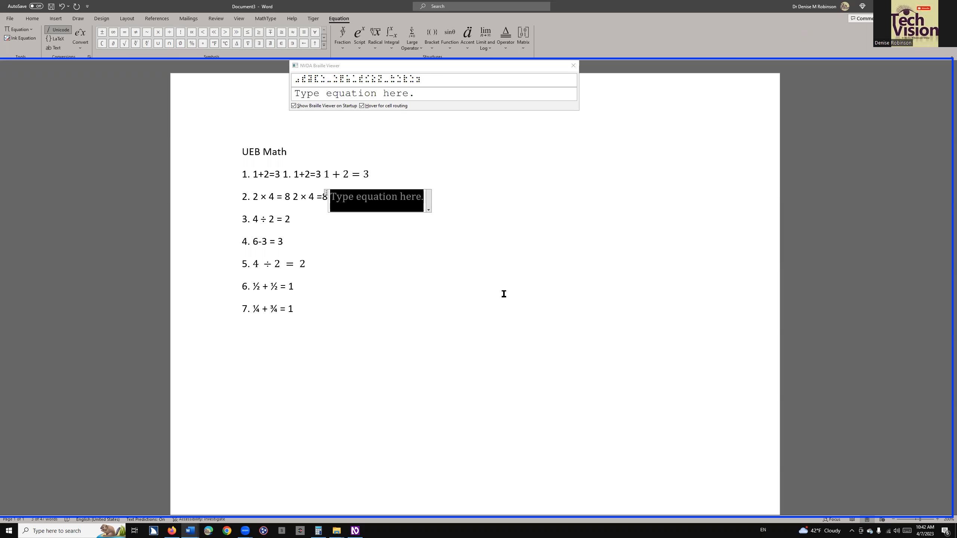
text(2 	i)
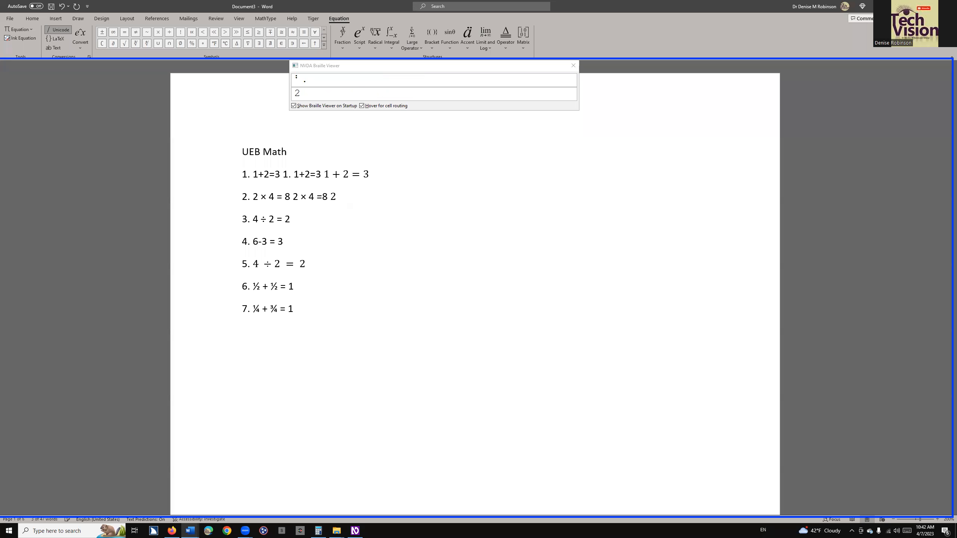
text(mes 4)
text(=8)
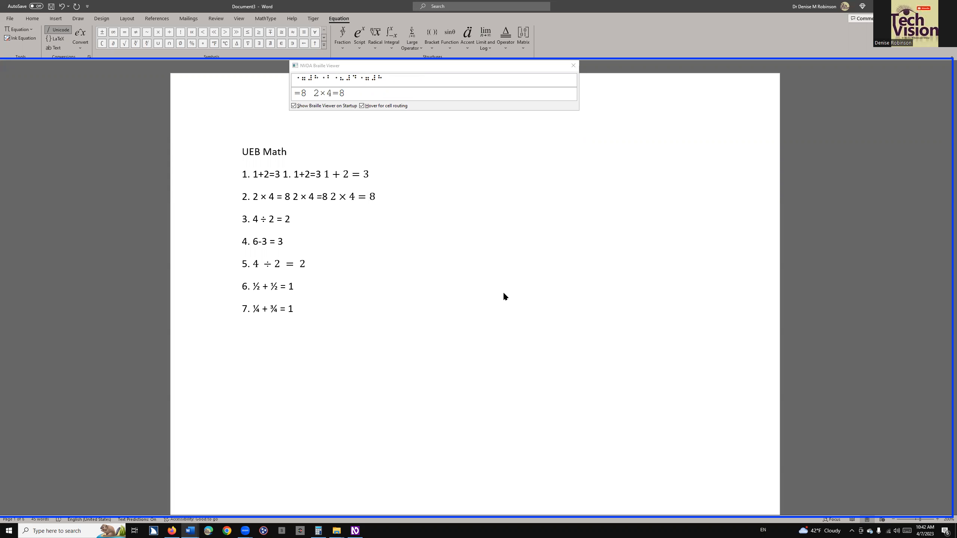
- Move the 2 × 4 = 8 equation onto its own line below the second problem
key(Left)
key(Left)
key(Left)
key(Left)
key(Left)
key(Left)
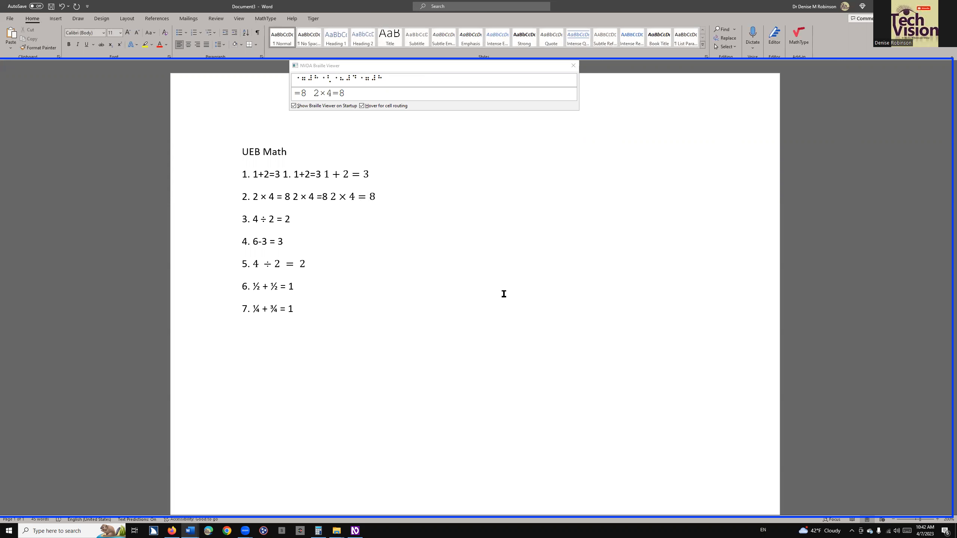
key(Return)
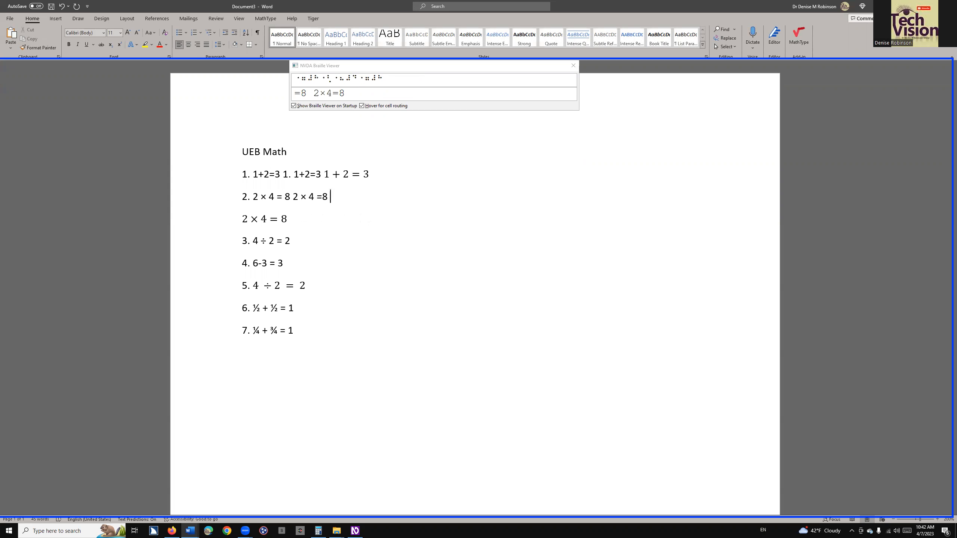
key(Right)
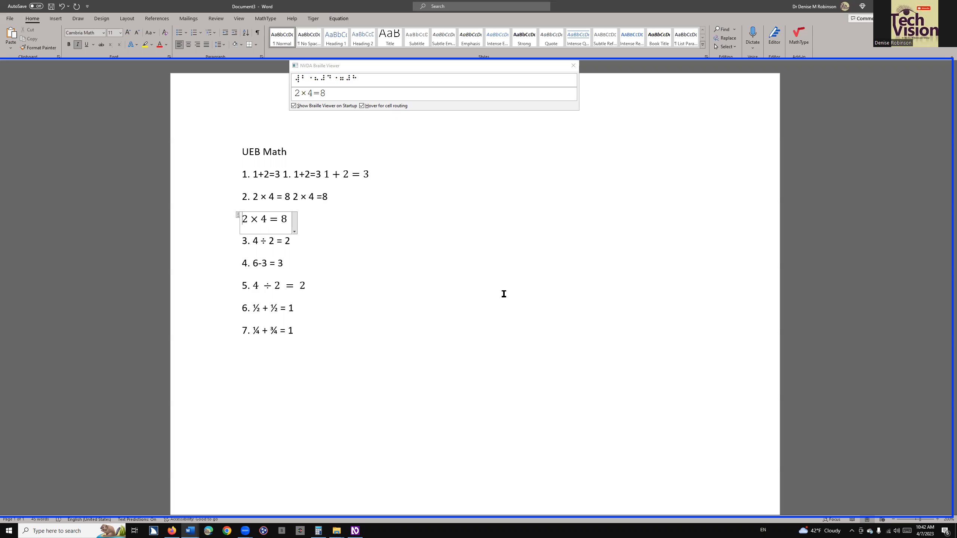
key(Left)
key(Down)
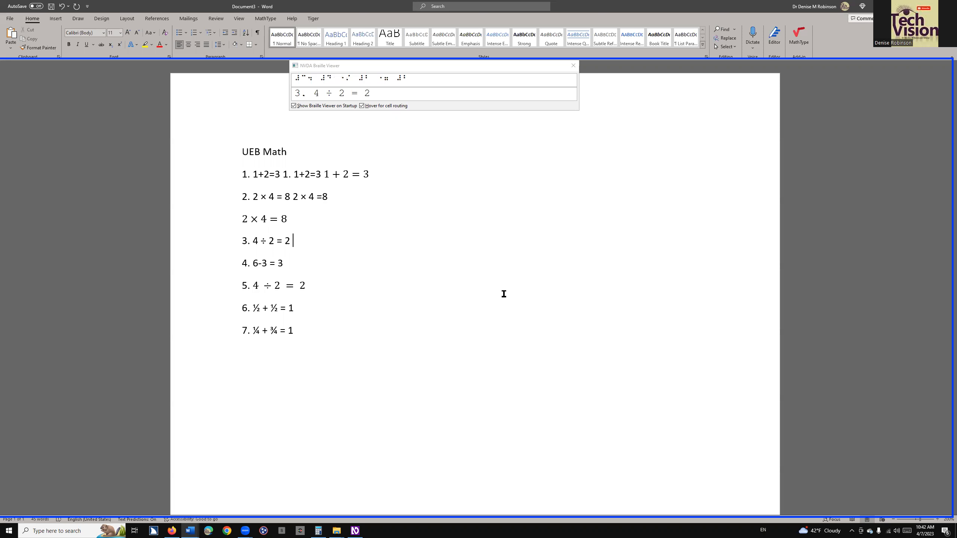
key(alt+equal)
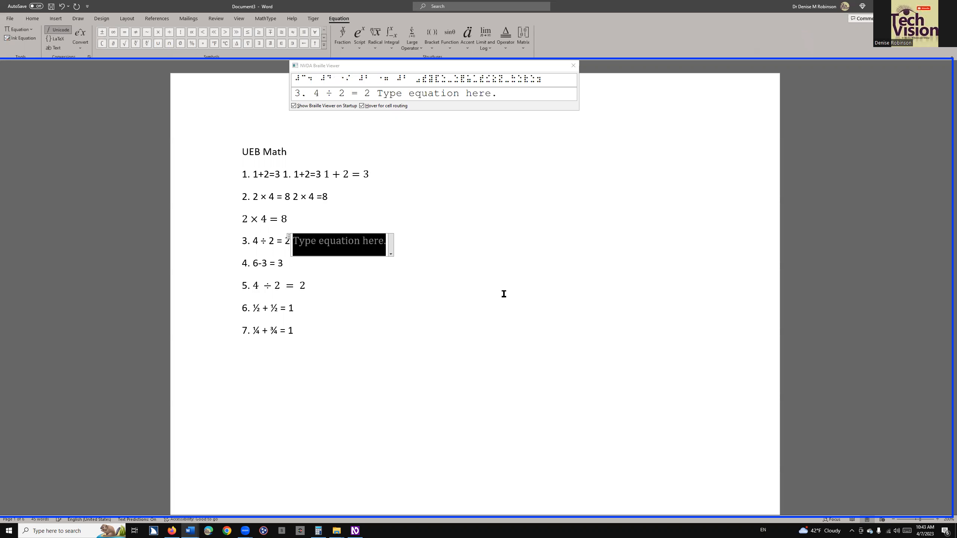
text(\)
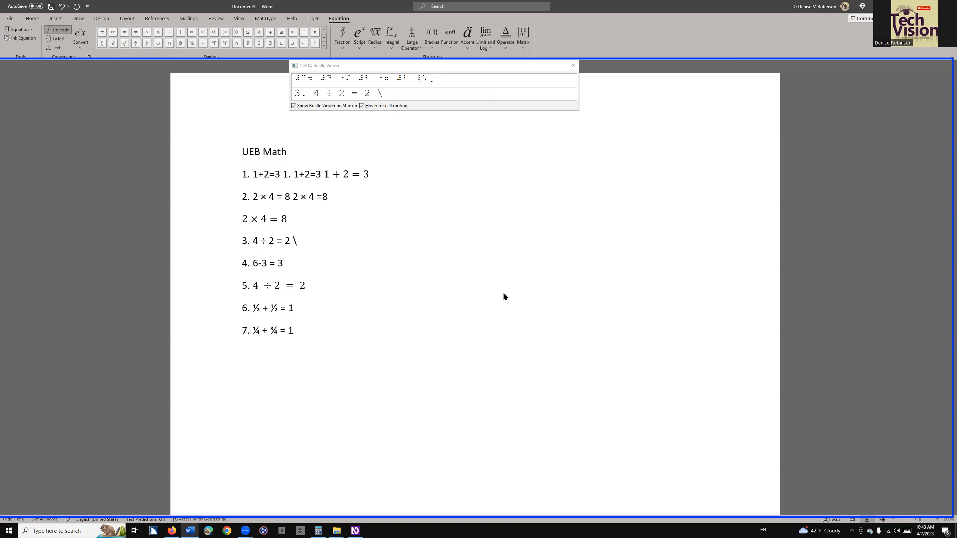
key(BackSpace)
- Insert the equation 4 ÷ 2 = 2 on a new line below the third problem, using \div for the sign
key(Return)
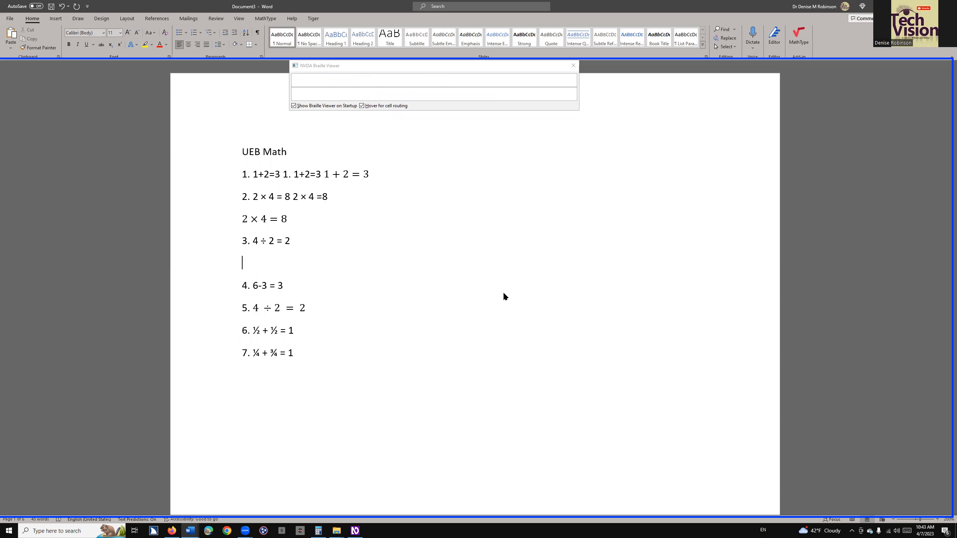
key(alt+equal)
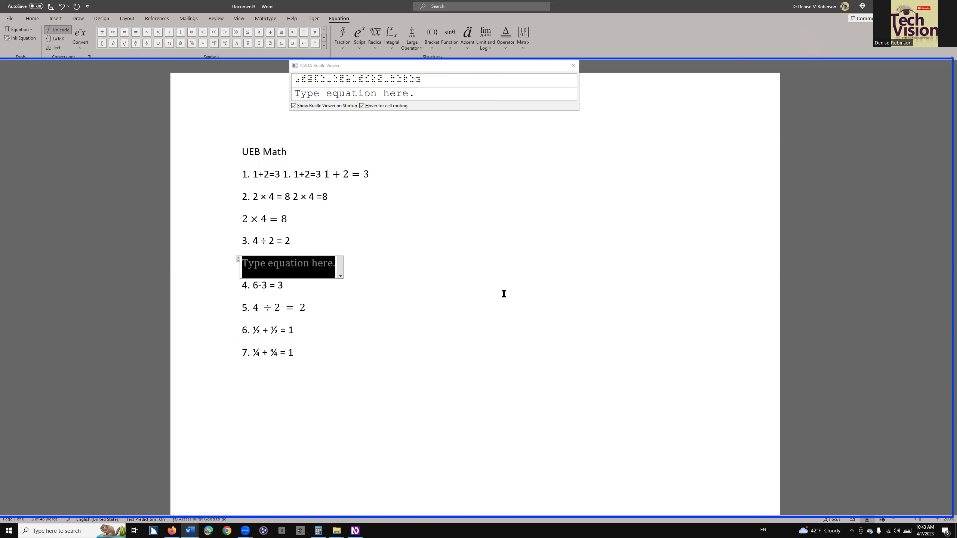
text(4)
text( \div)
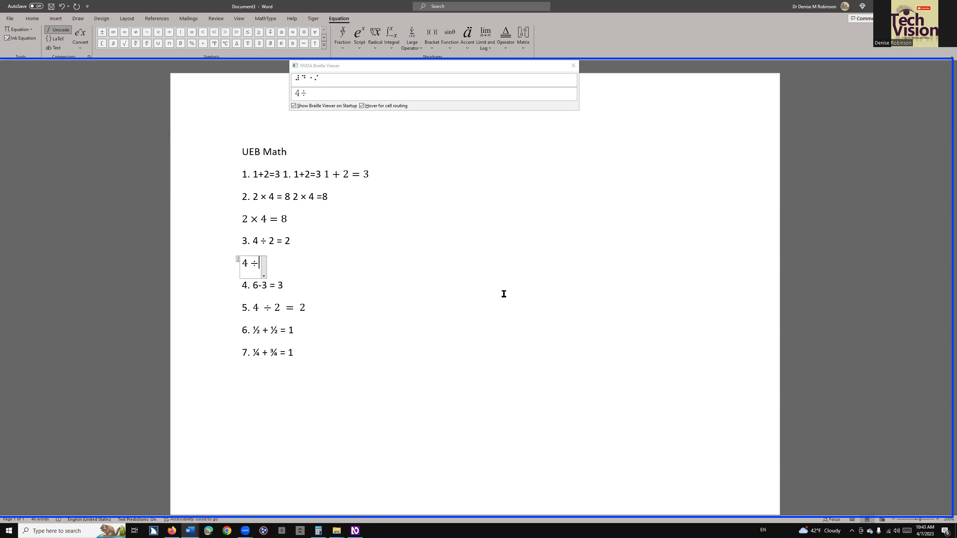
text( 2 = 2)
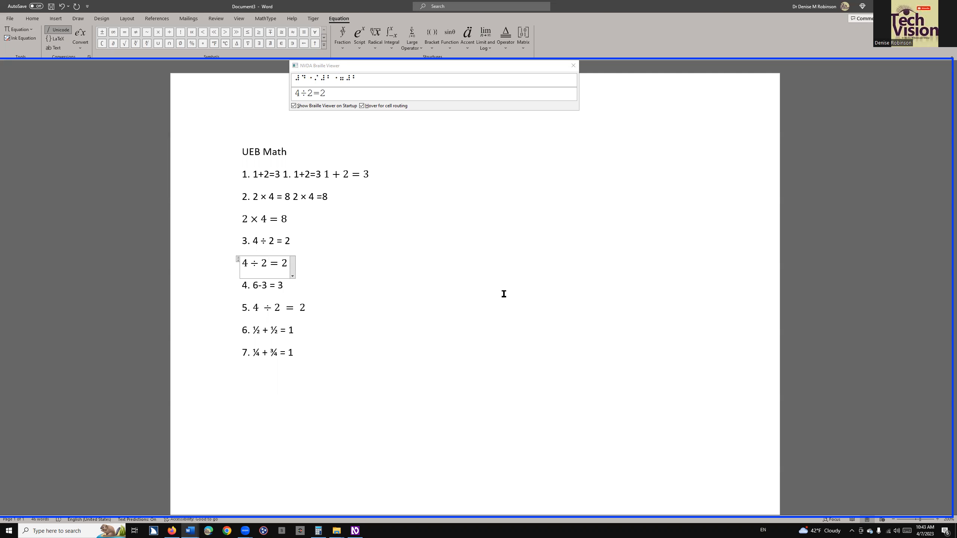
- Add ½ + ½ = 1 as plain text on a new line below the sixth problem
key(Down)
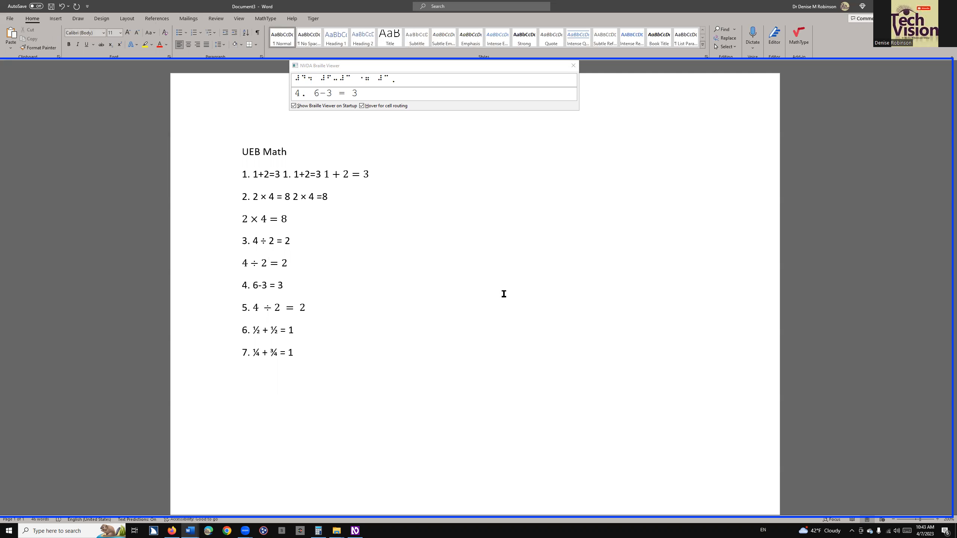
key(Down)
key(Down)
key(Return)
text(1/2 )
text(+ 1/2)
text( = 1)
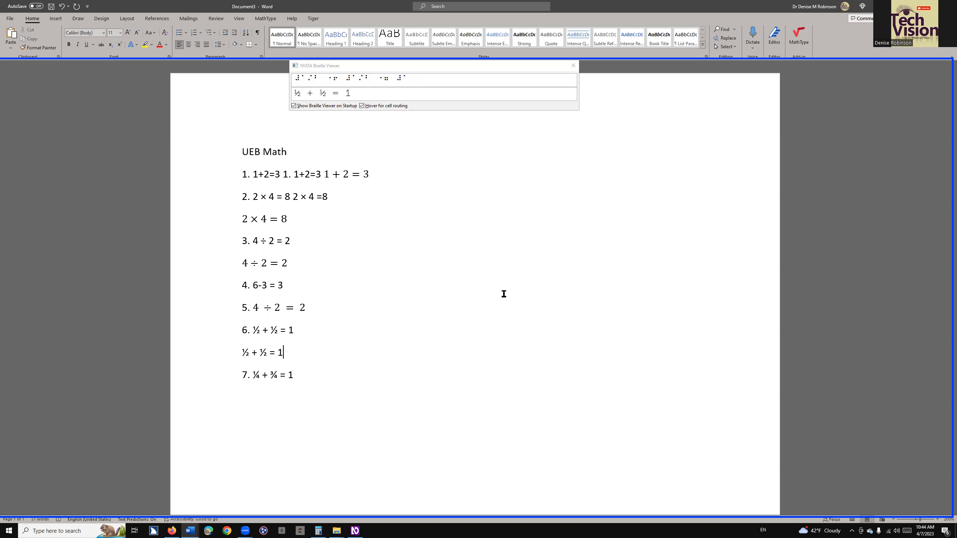
- Open the AutoCorrect options from the proofing settings
key(alt+f)
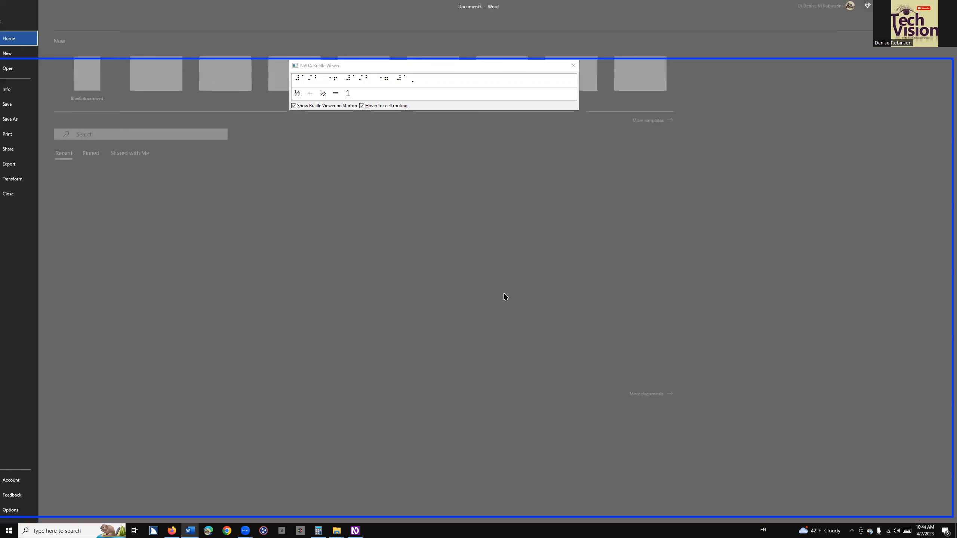
key(t)
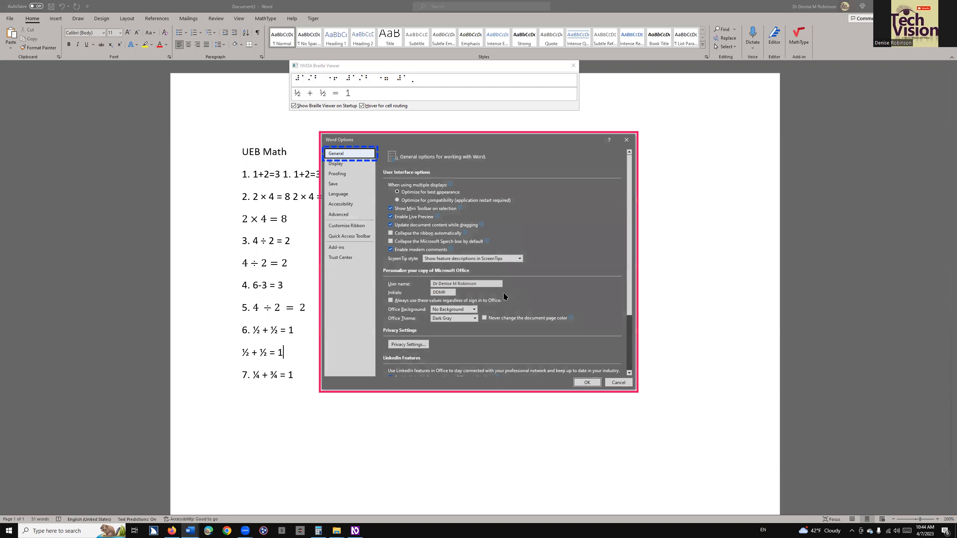
key(Down)
key(Down)
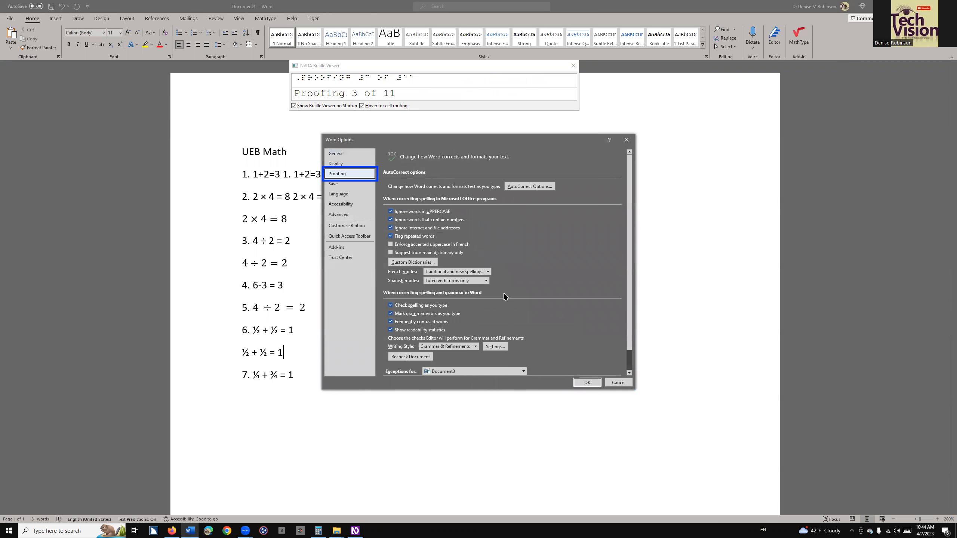
key(Tab)
key(Return)
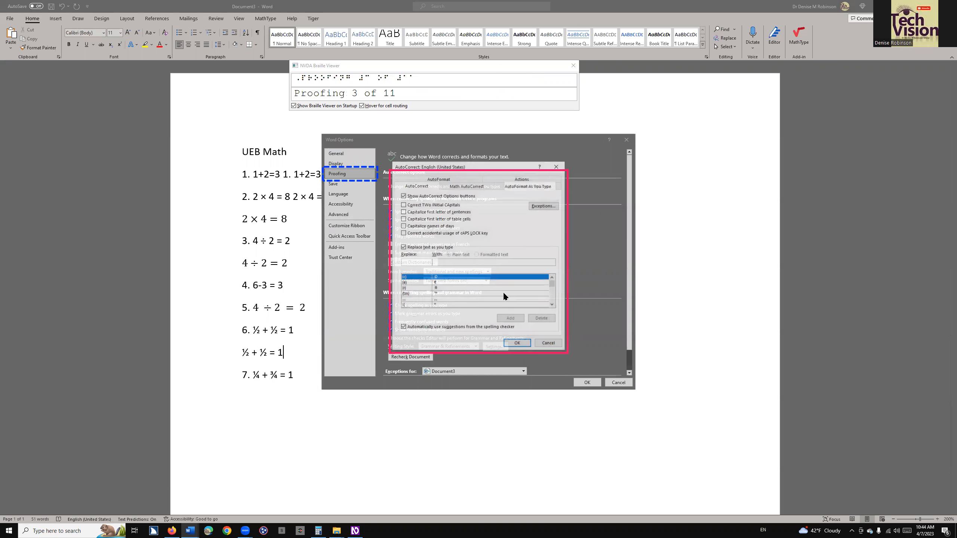
key(ctrl)
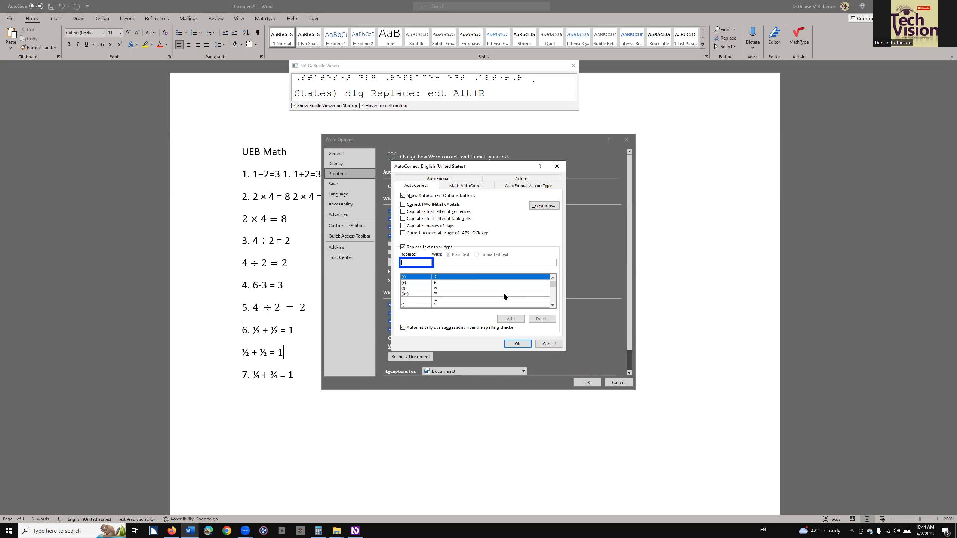
- Review the Math AutoCorrect and AutoFormat As You Type settings and return to the document
key(ctrl+Tab)
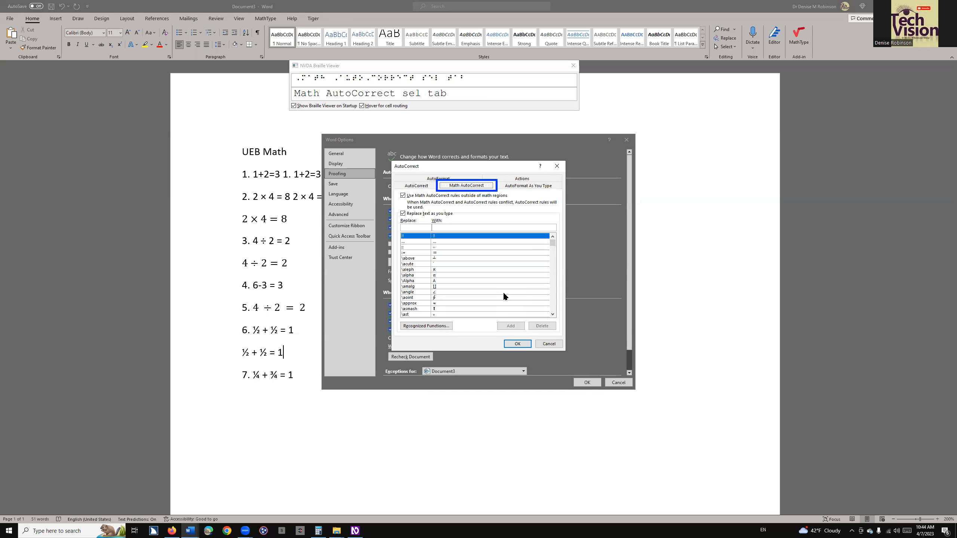
key(Right)
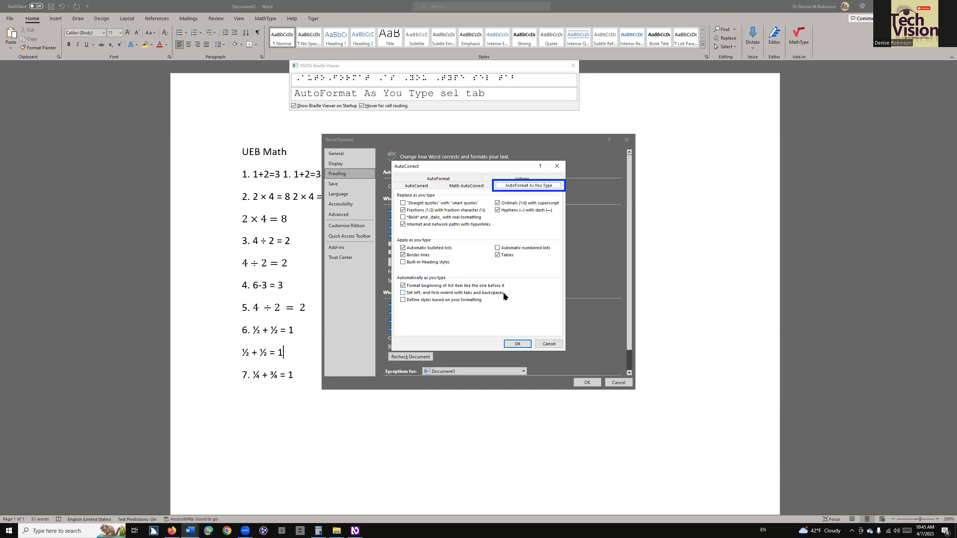
key(Escape)
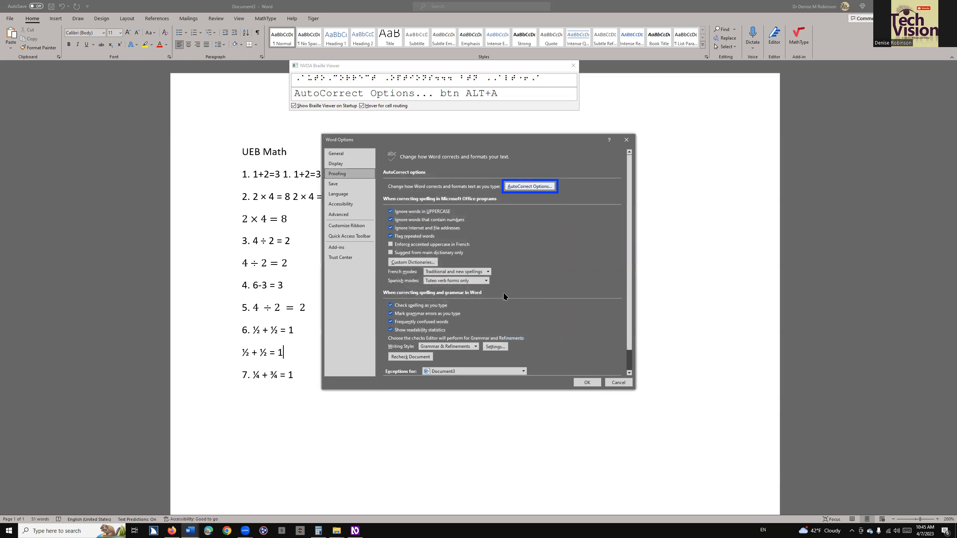
key(Tab)
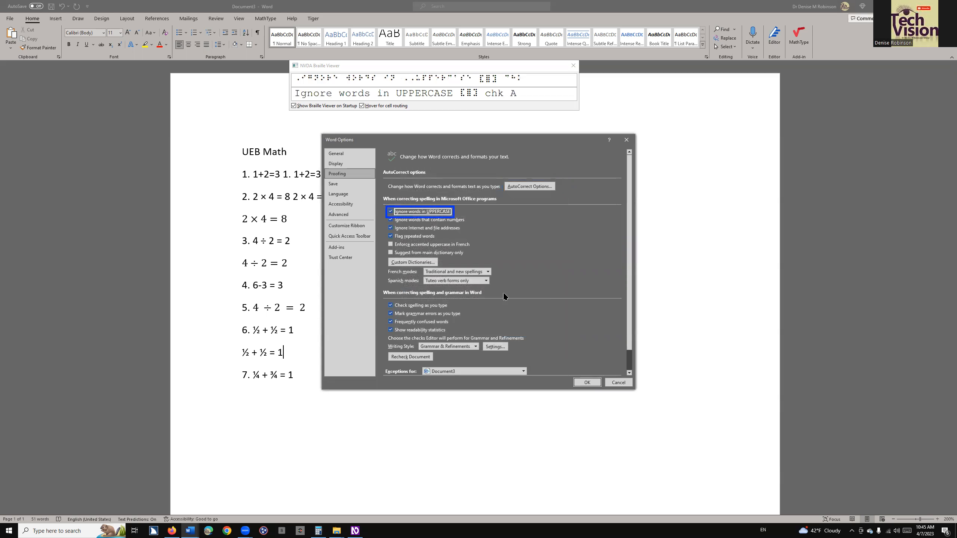
key(Return)
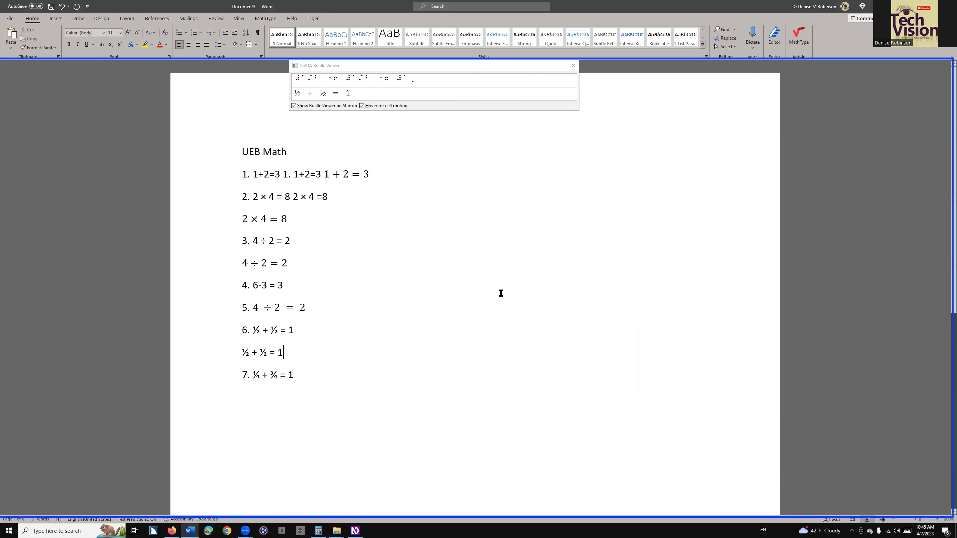
- Insert an empty equation on the second blank line below the seventh problem
key(ctrl)
key(Down)
key(Down)
key(Down)
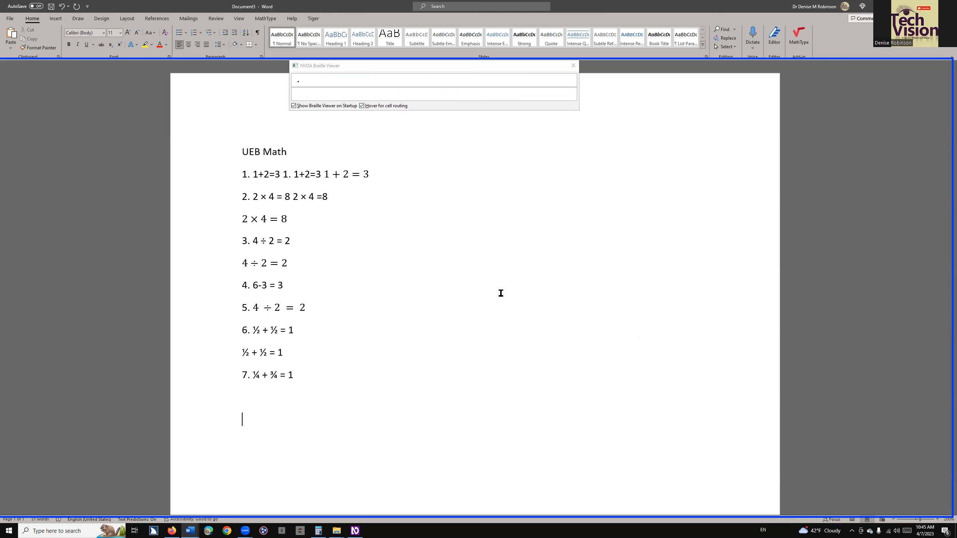
key(alt+equal)
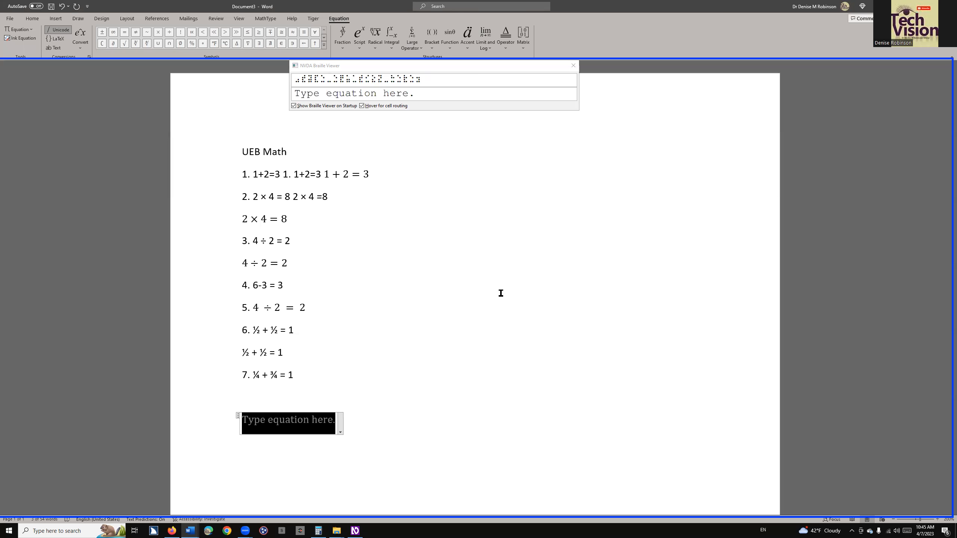
- Check the setting for automatically converting expressions to professional format in Equation Options and close the dialog
key(alt)
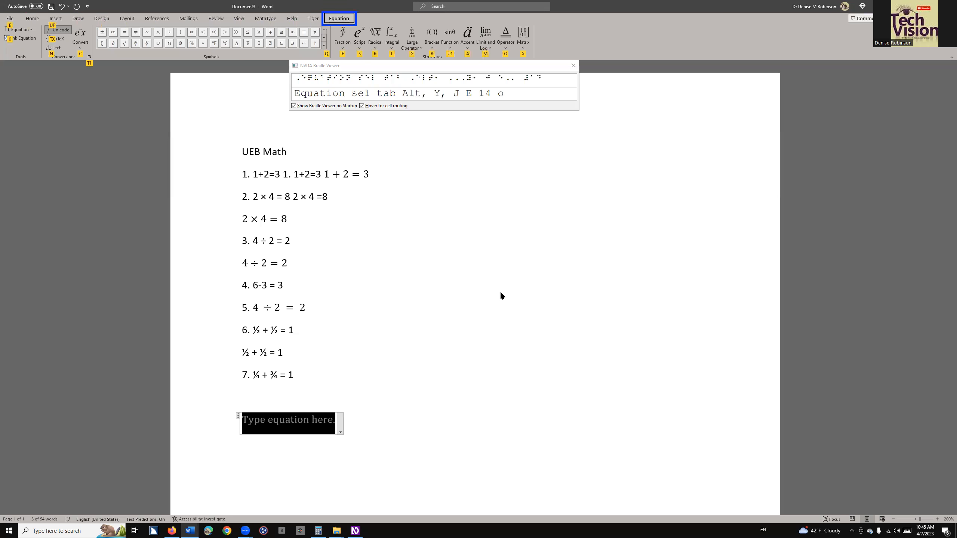
key(t)
key(1)
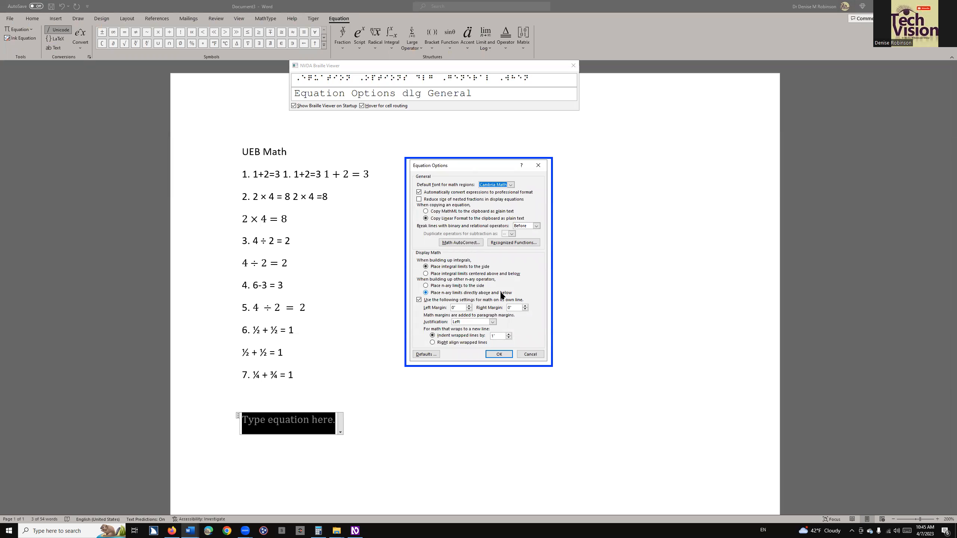
key(Tab)
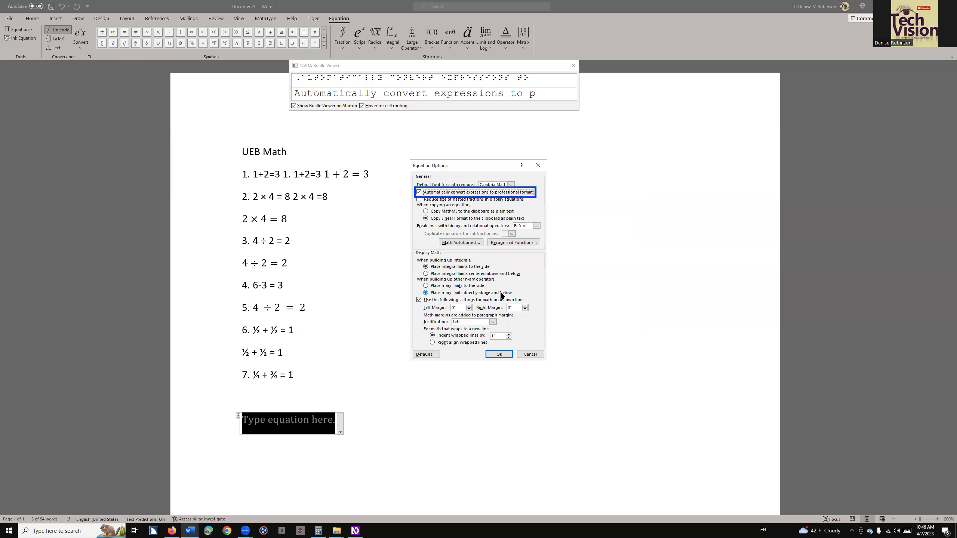
key(Return)
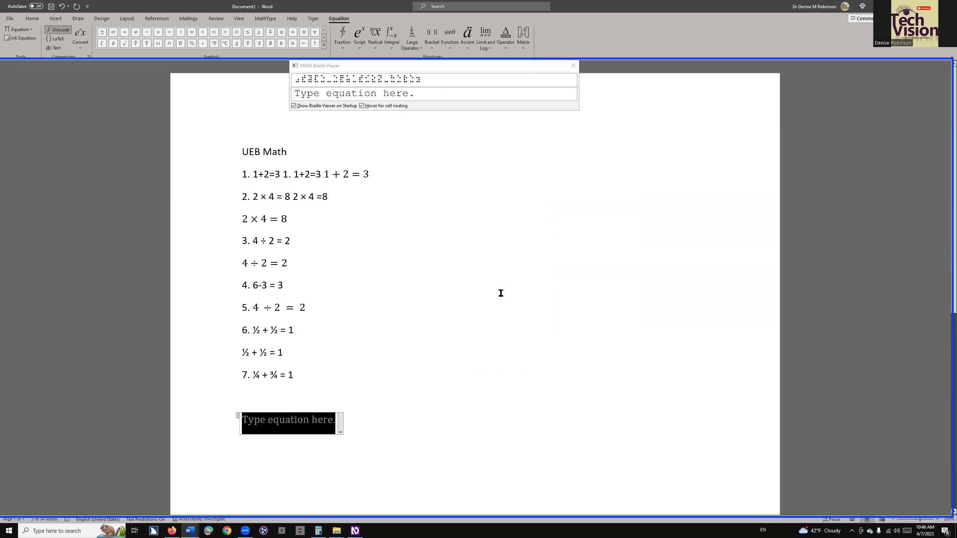
- Enter √423 in the empty equation, using \sqrt for the root sign, and start a new line below it
text(\)
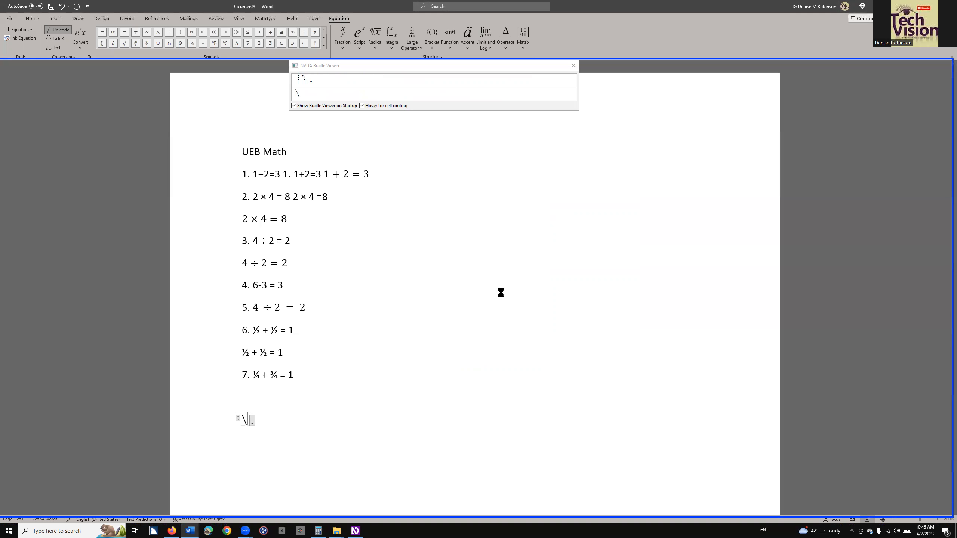
text(sqrt)
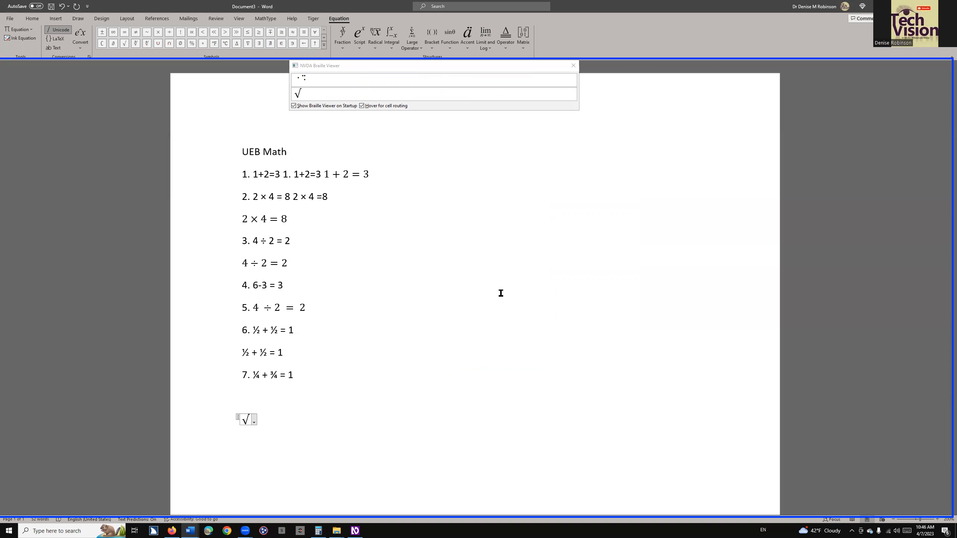
text(423)
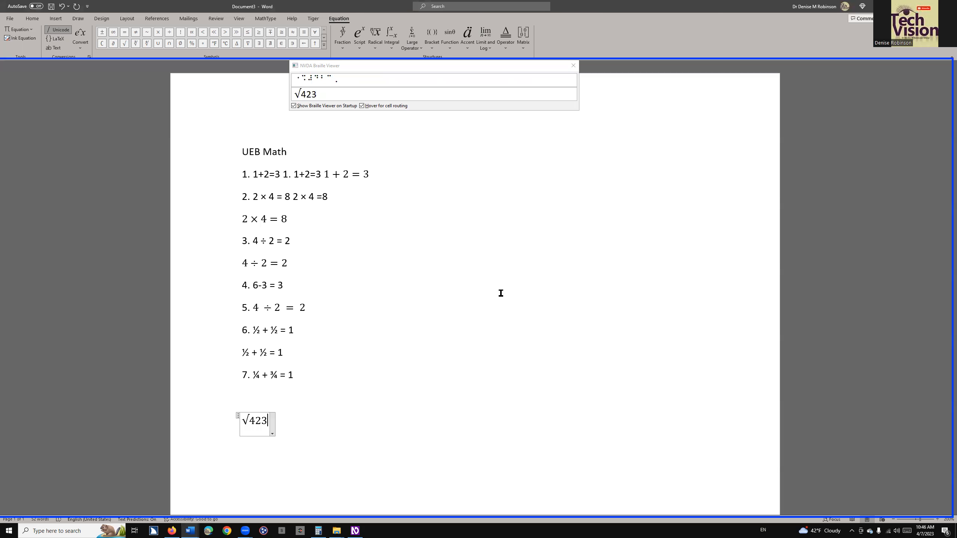
key(Return)
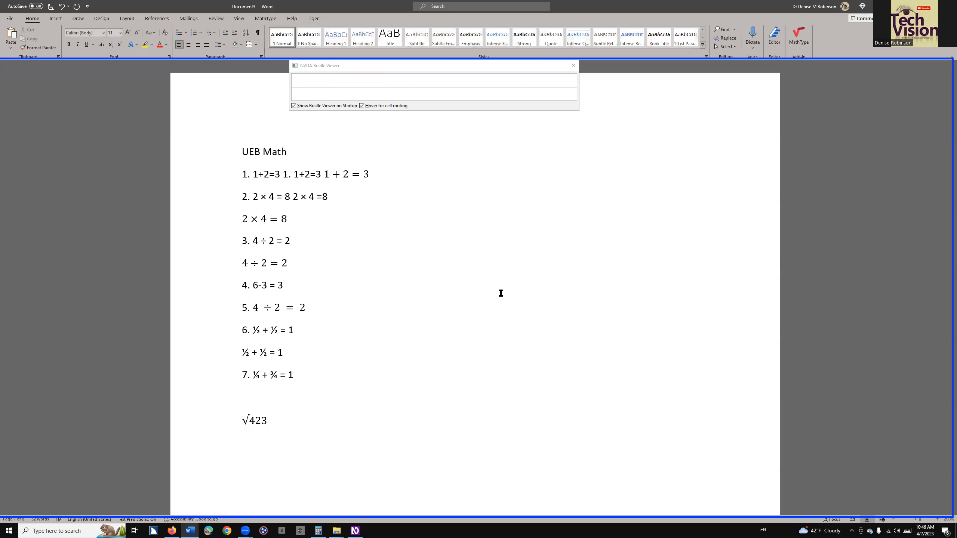
- Append a multiplication sign and a division sign to the √423 equation using \times and \div
key(Up)
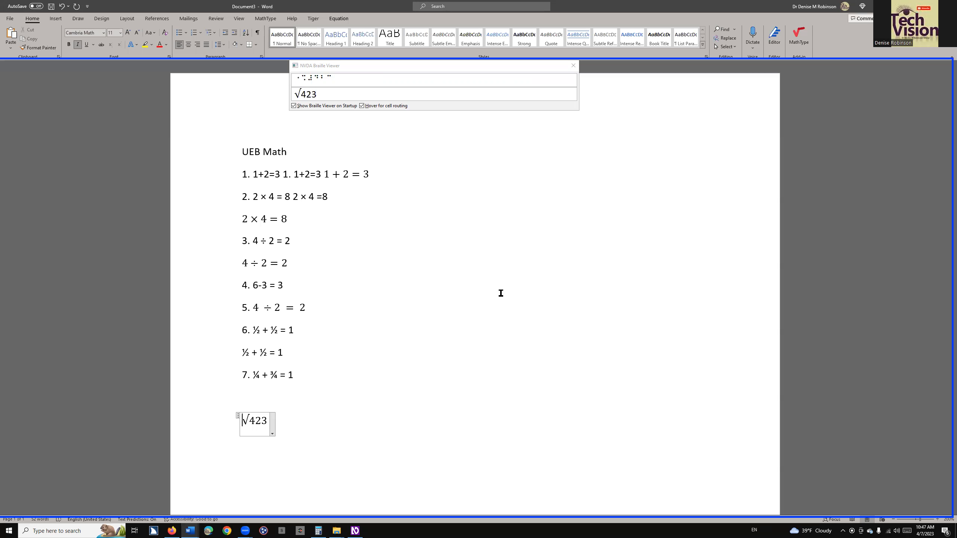
key(End)
text(\times )
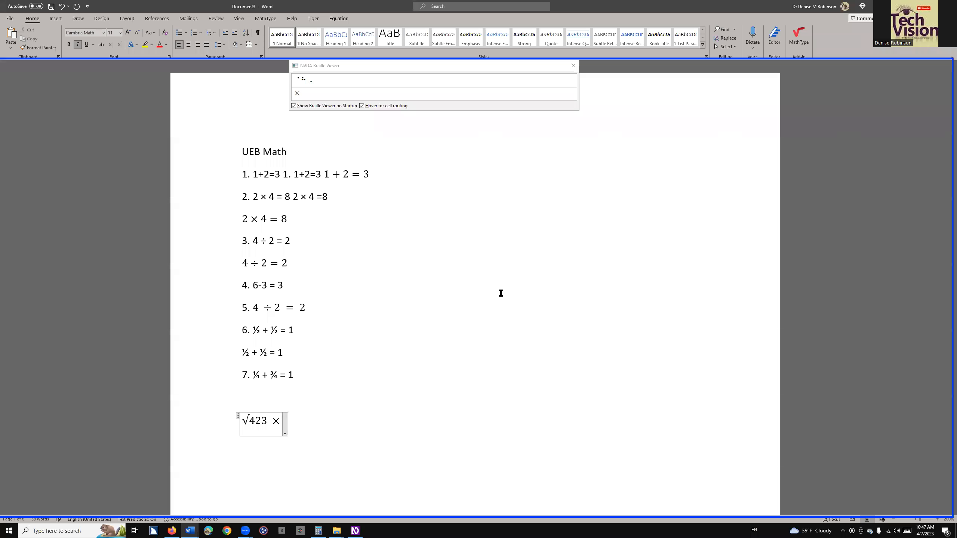
text(\div)
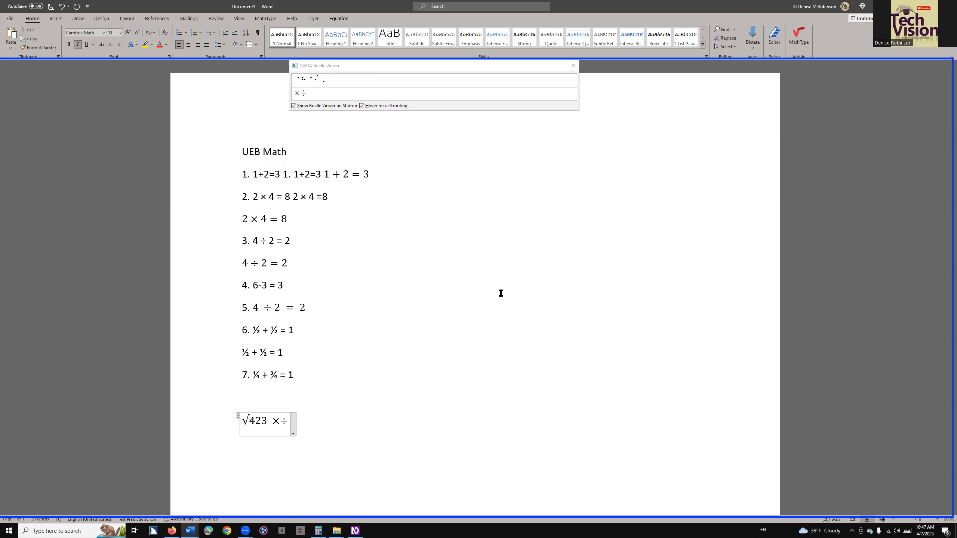
- Insert an empty equation below √423 ×÷ and make sure Equation Options has automatic conversion of expressions to professional format enabled
key(Down)
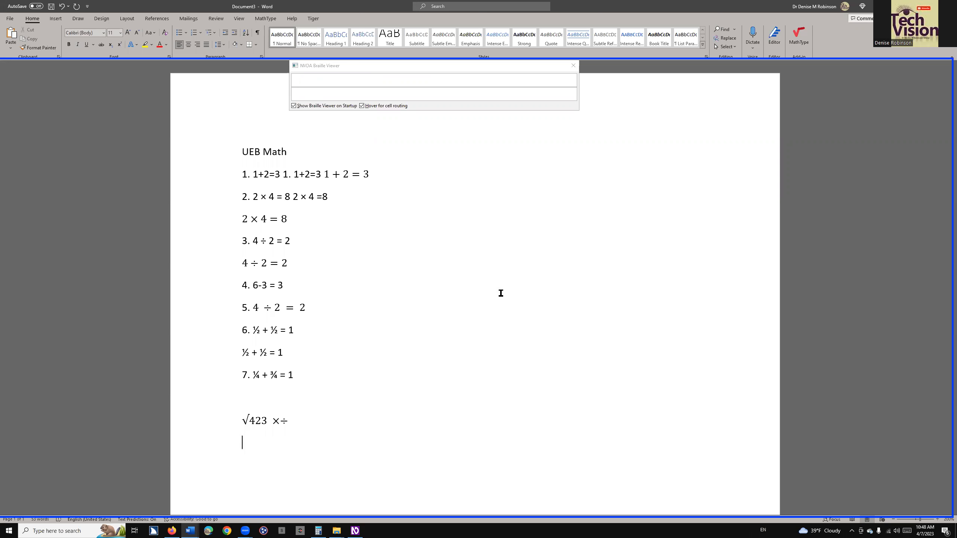
key(alt+equal)
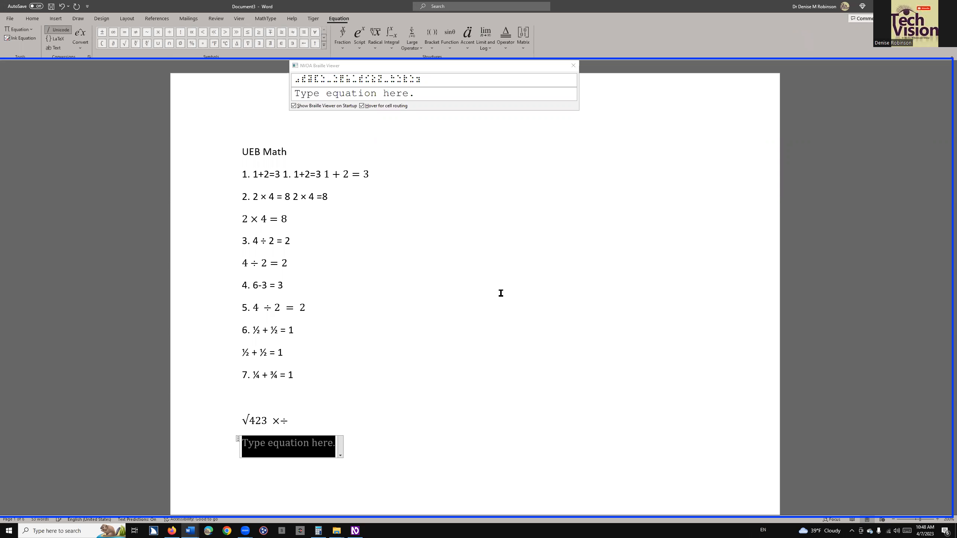
key(alt)
key(j)
key(e)
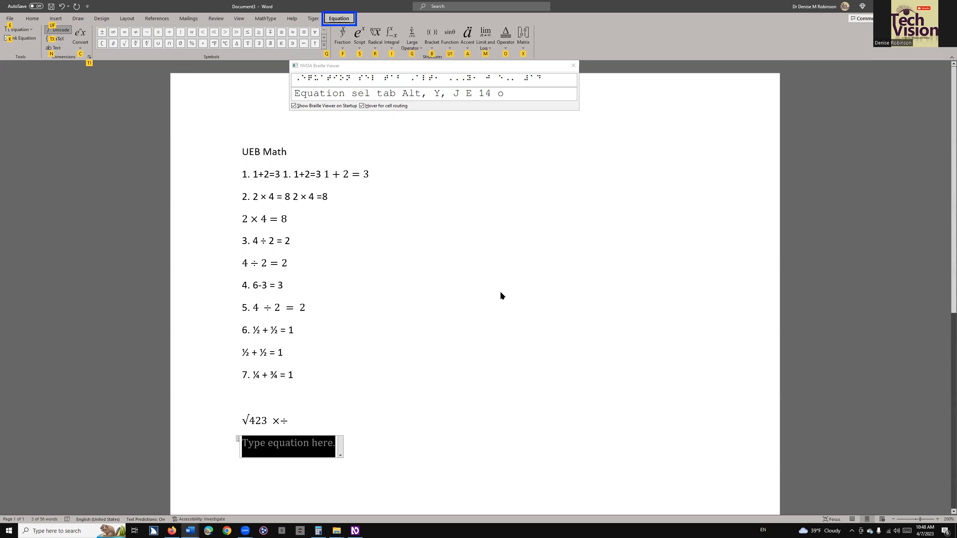
key(t)
key(1)
key(Tab)
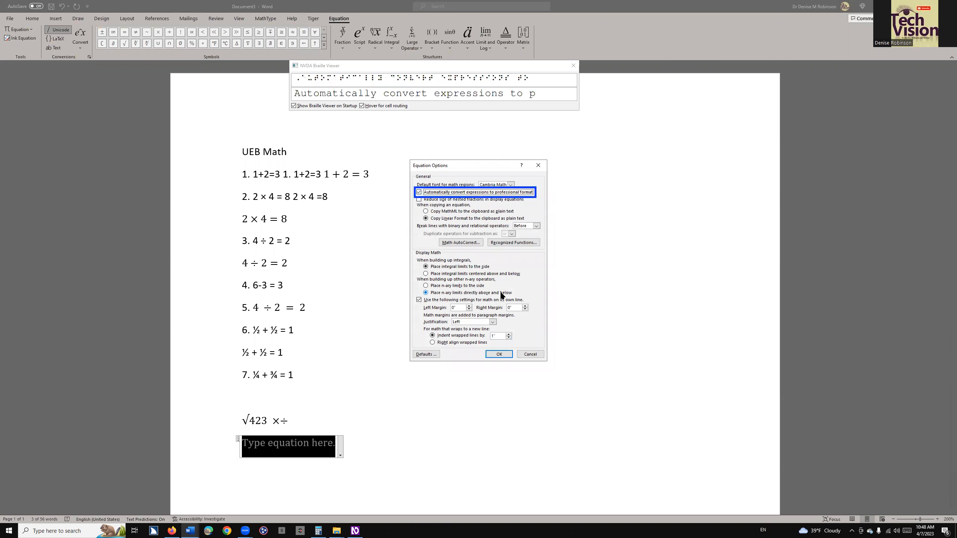
key(Return)
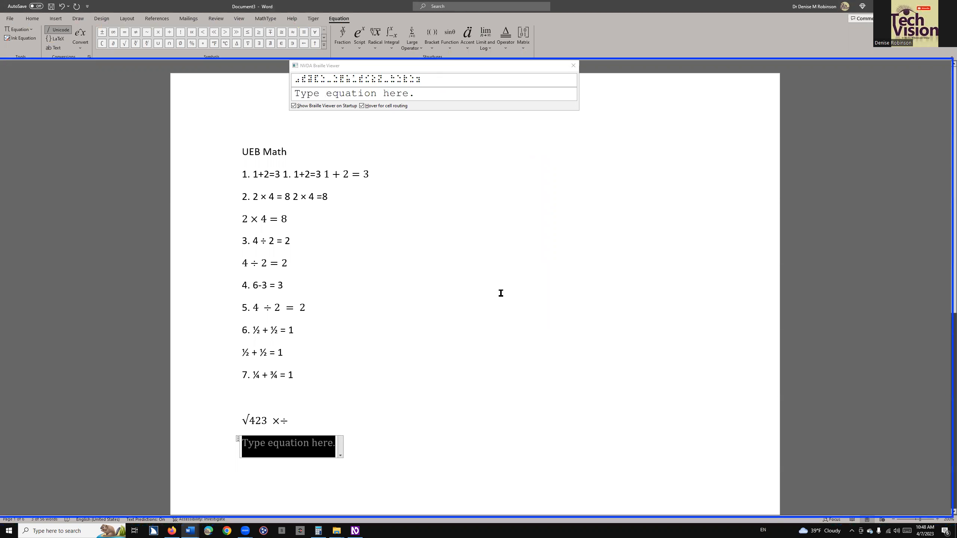
- Enter √4567 in the empty equation, using \sqrt for the root sign, and start a new line below it
key(ctrl)
text(\srt)
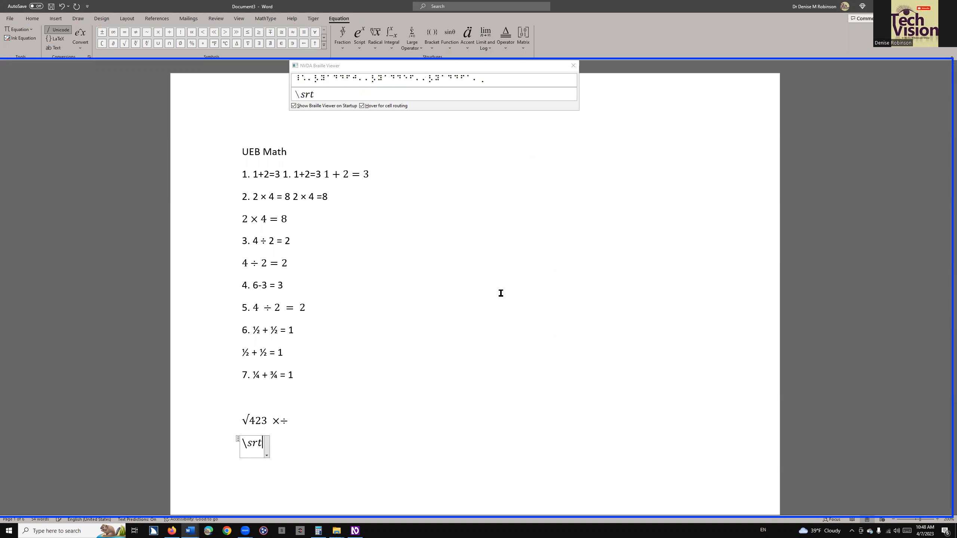
key(BackSpace)
text(qrt 456)
text(7)
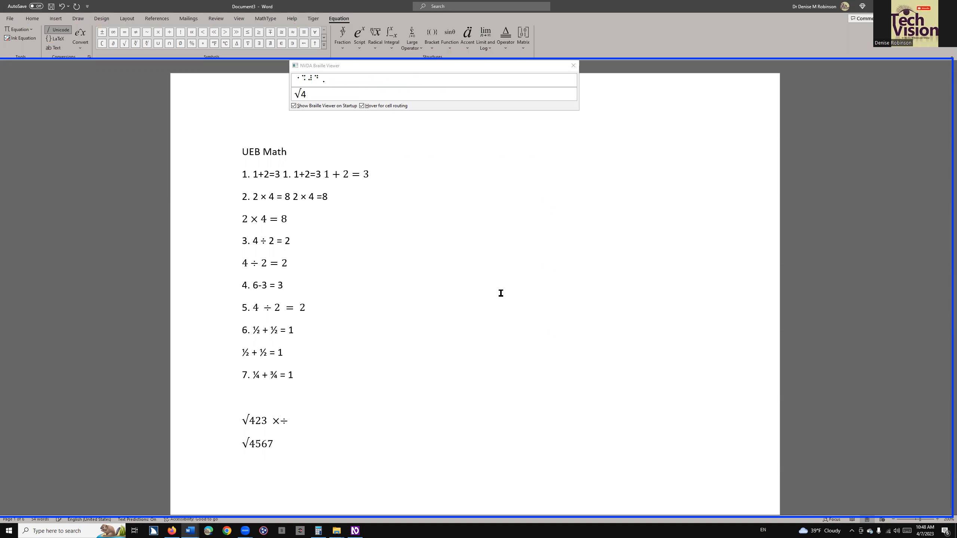
key(Return)
key(ctrl)
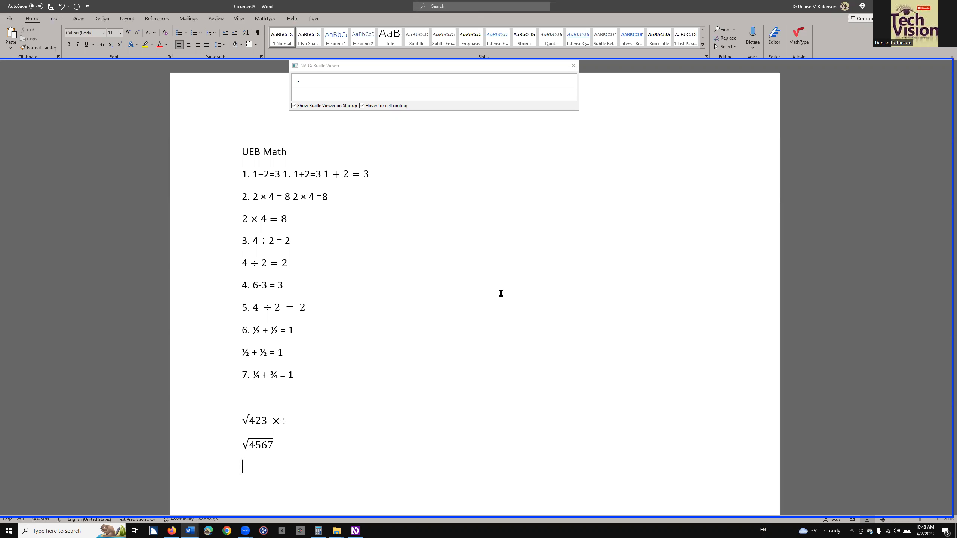
- Review the √4567 and √423 ×÷ equations in the braille output, and switch to Zoom
key(Up)
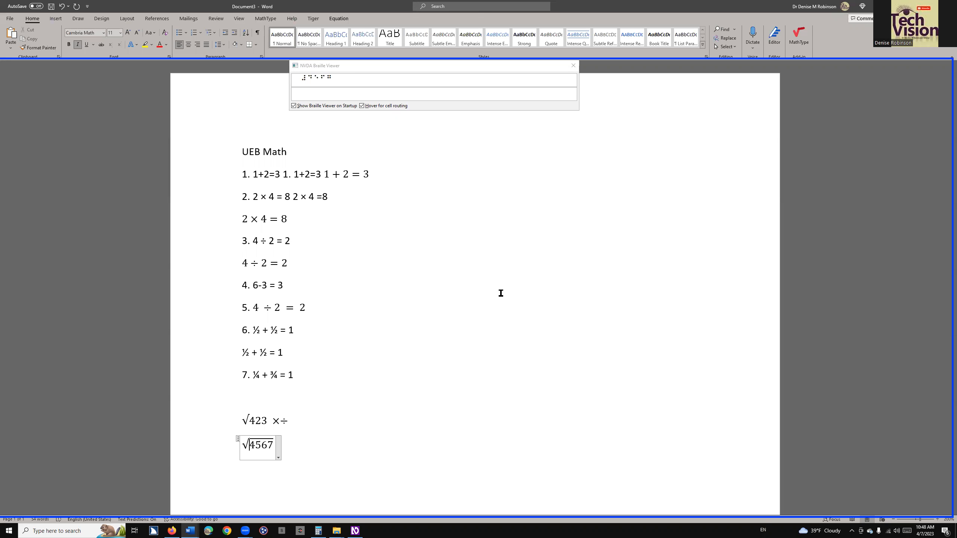
key(Up)
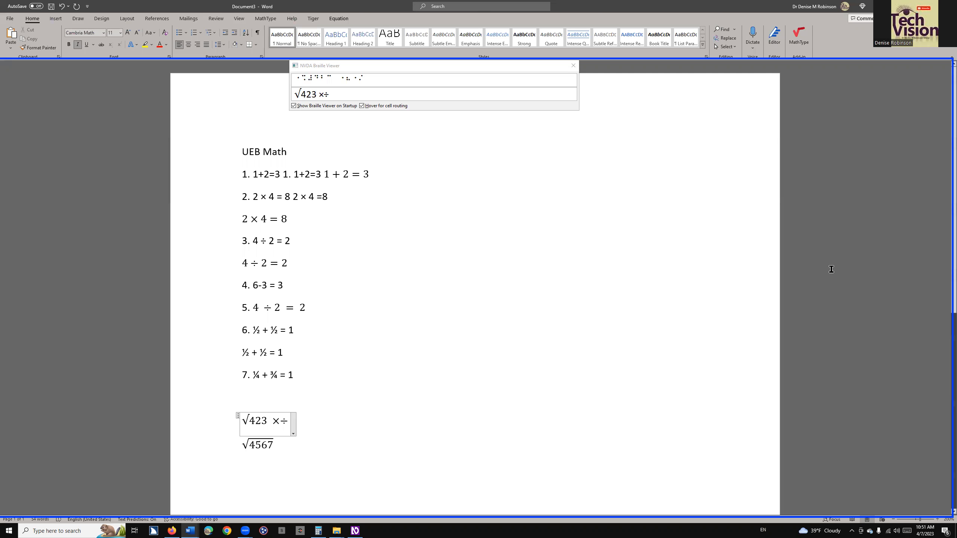
key(alt+Tab)
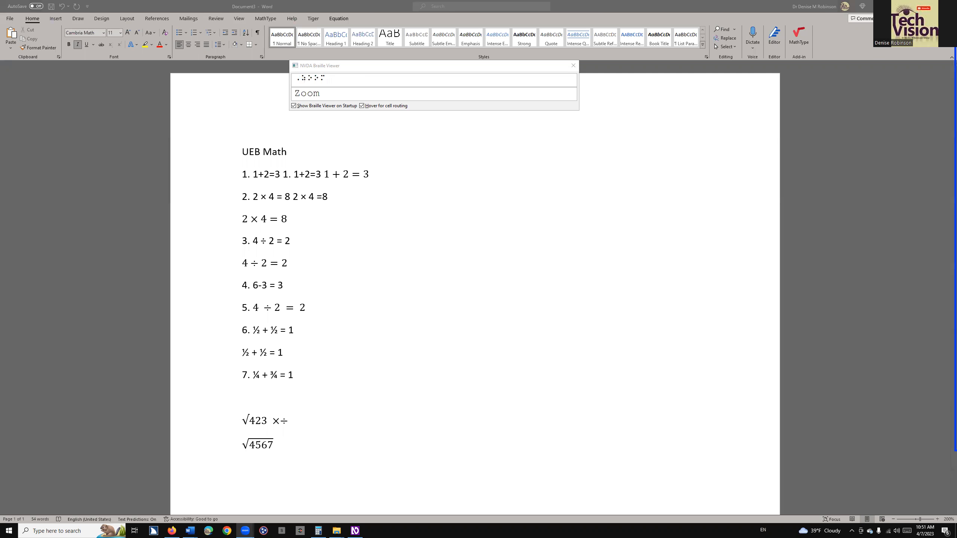